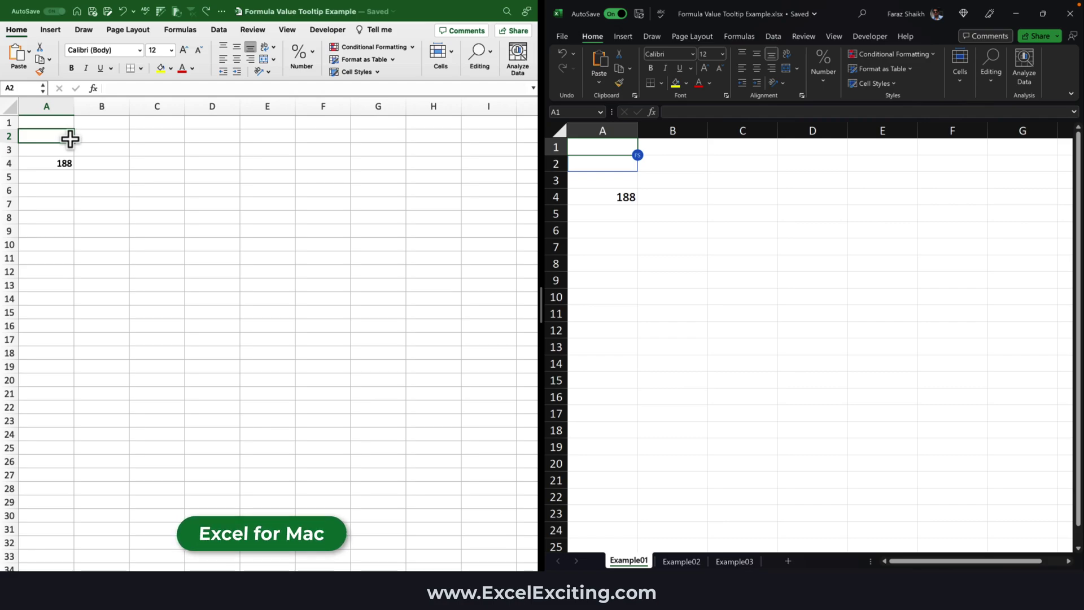
# Evaluate +66+77 in A4's formula with F9, cancel, then reselect 66+77 to see 143
pyautogui.click(688, 151)
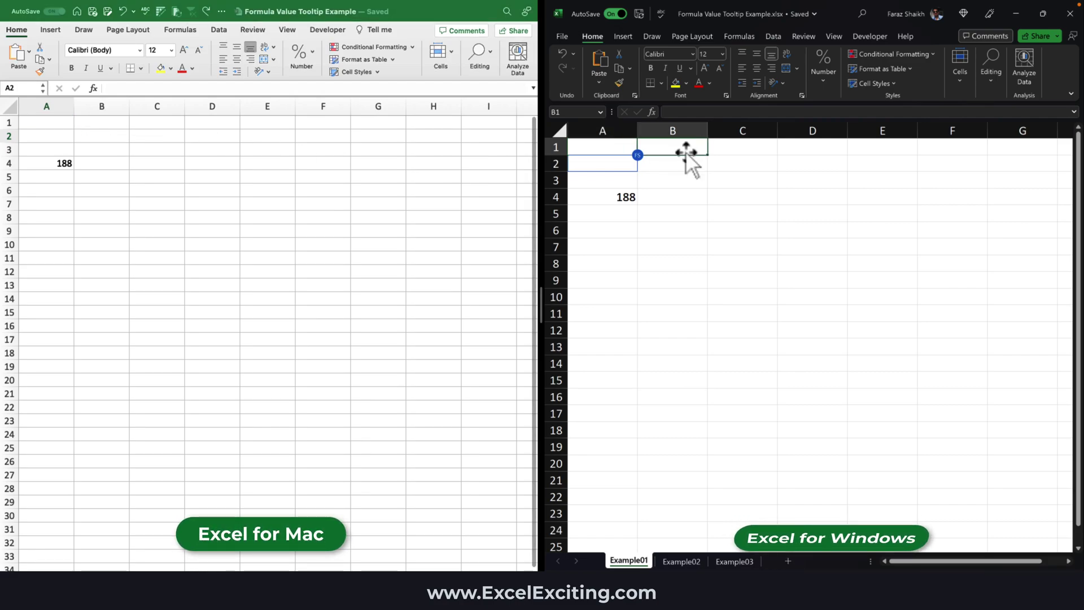
pyautogui.click(49, 154)
pyautogui.doubleClick(46, 164)
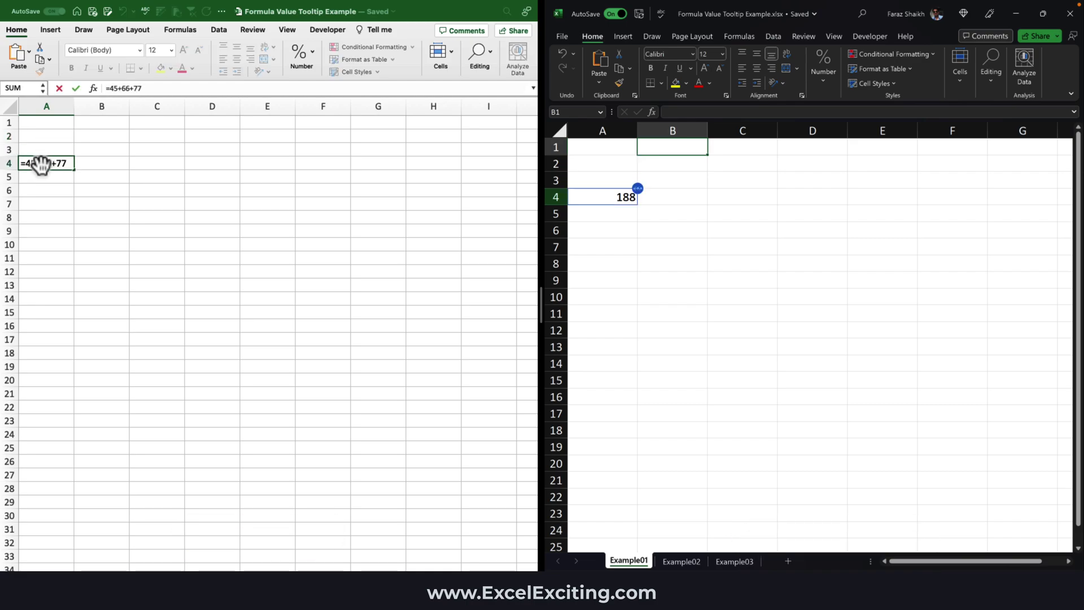
pyautogui.moveTo(36, 164); pyautogui.dragTo(71, 164)
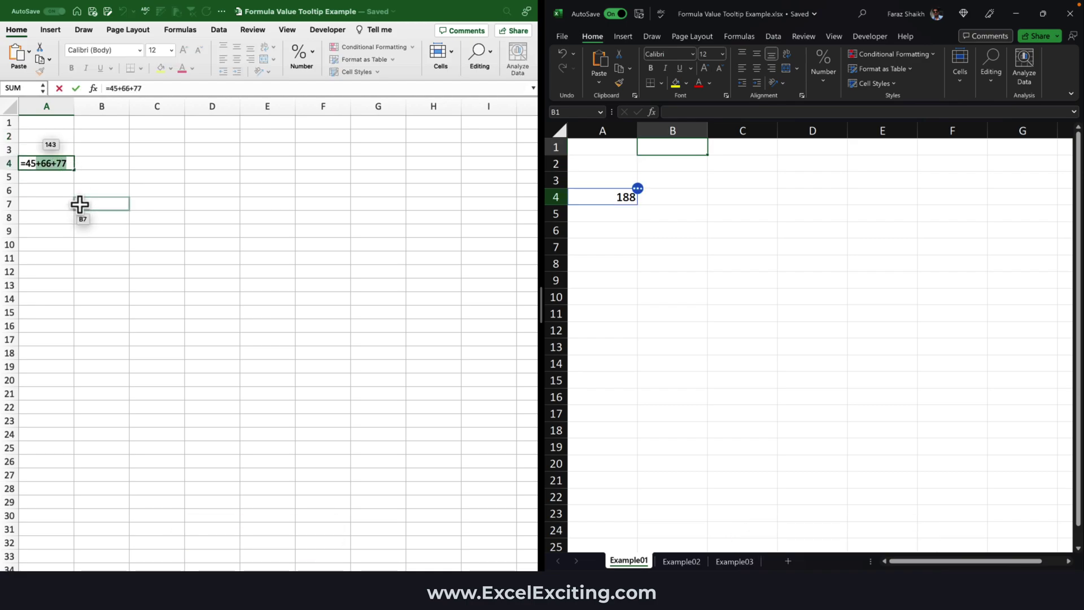
pyautogui.press('F9')
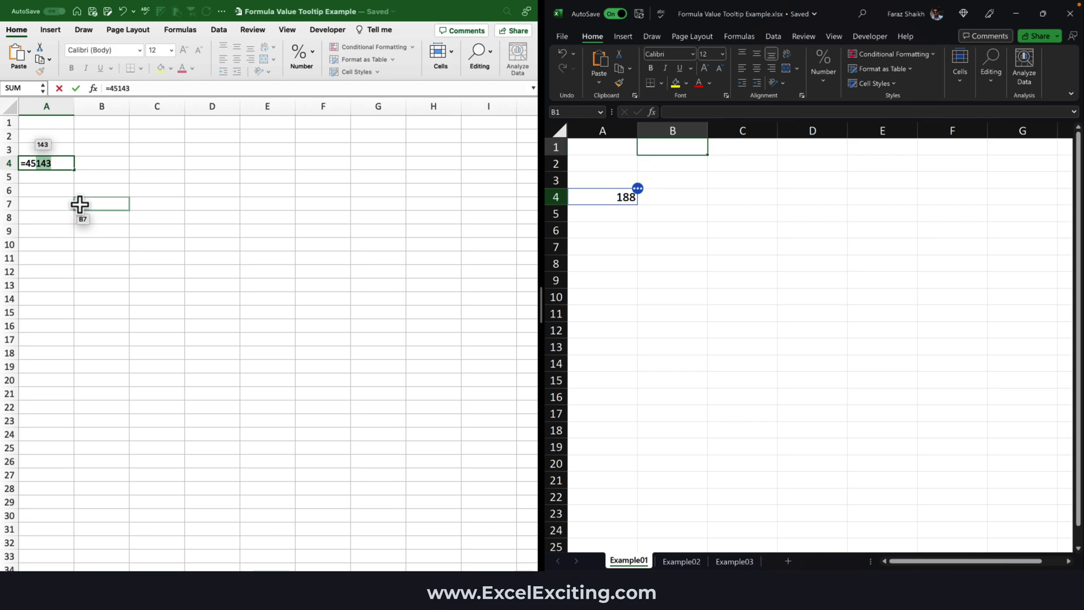
pyautogui.press('Escape')
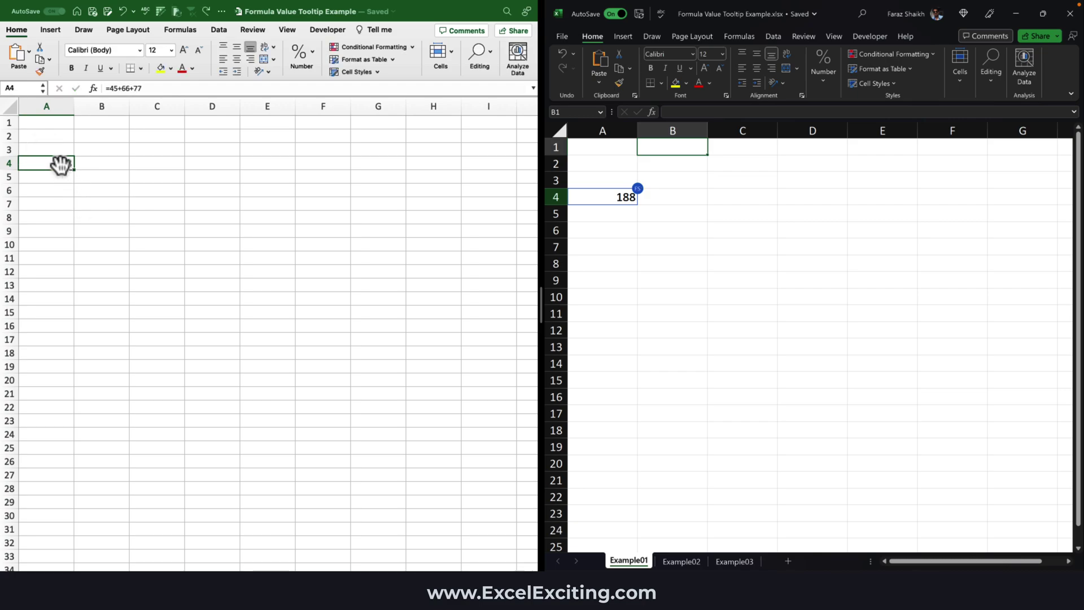
pyautogui.doubleClick(60, 163)
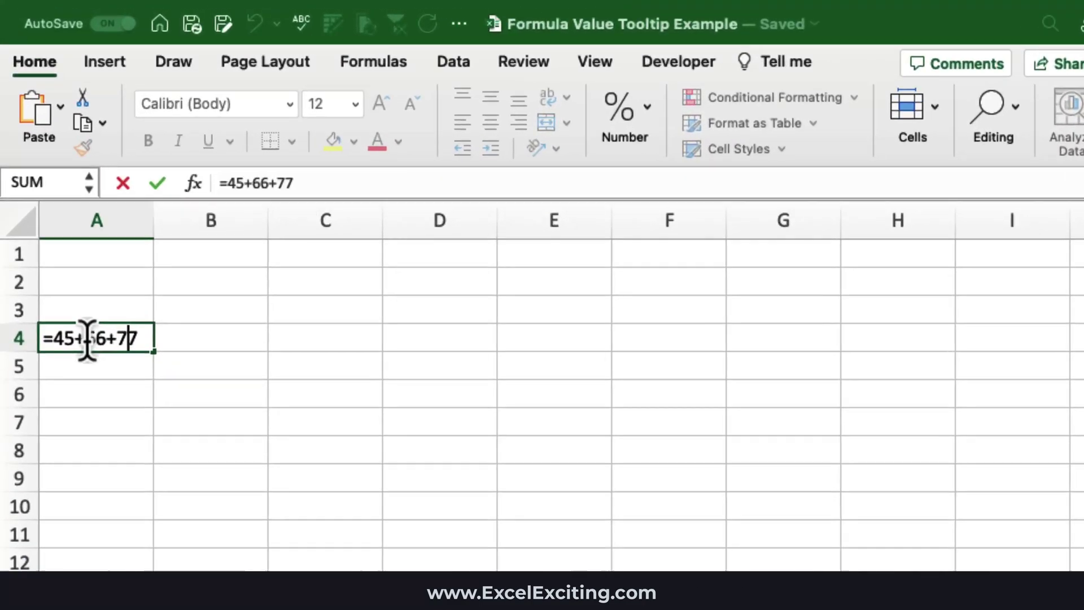
pyautogui.moveTo(88, 339); pyautogui.dragTo(145, 342)
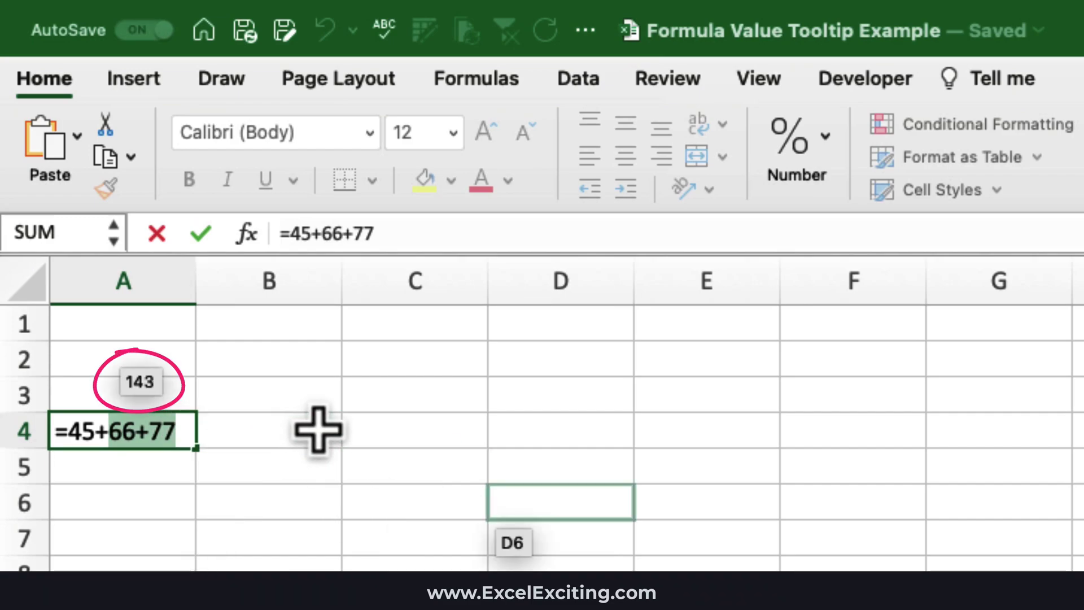
# In Windows Excel, select 66+77 of A4's formula in-cell and in the formula bar to preview 143
pyautogui.press('Escape')
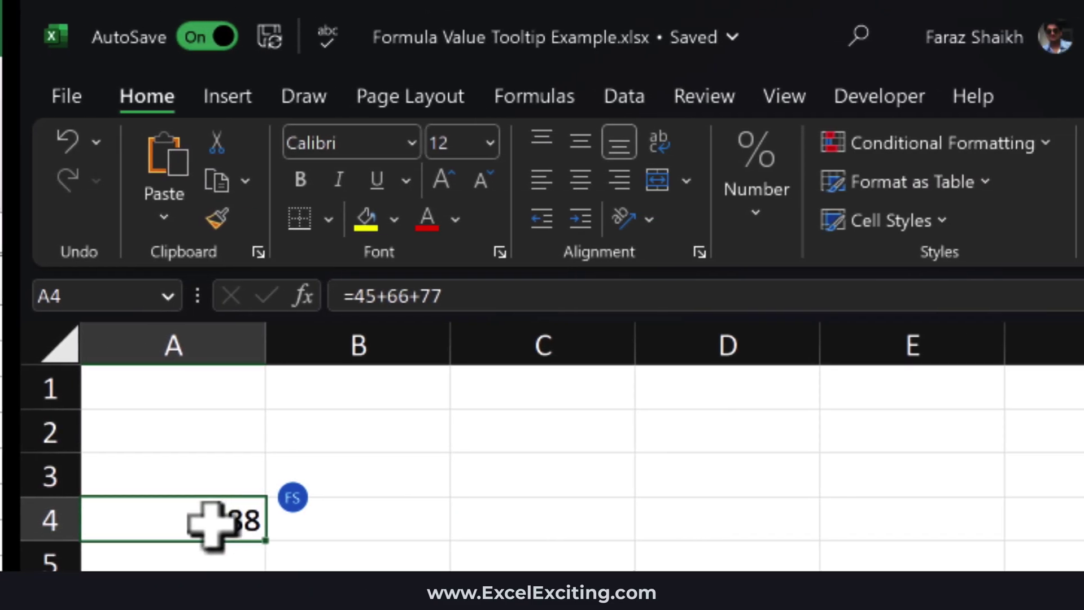
pyautogui.doubleClick(218, 518)
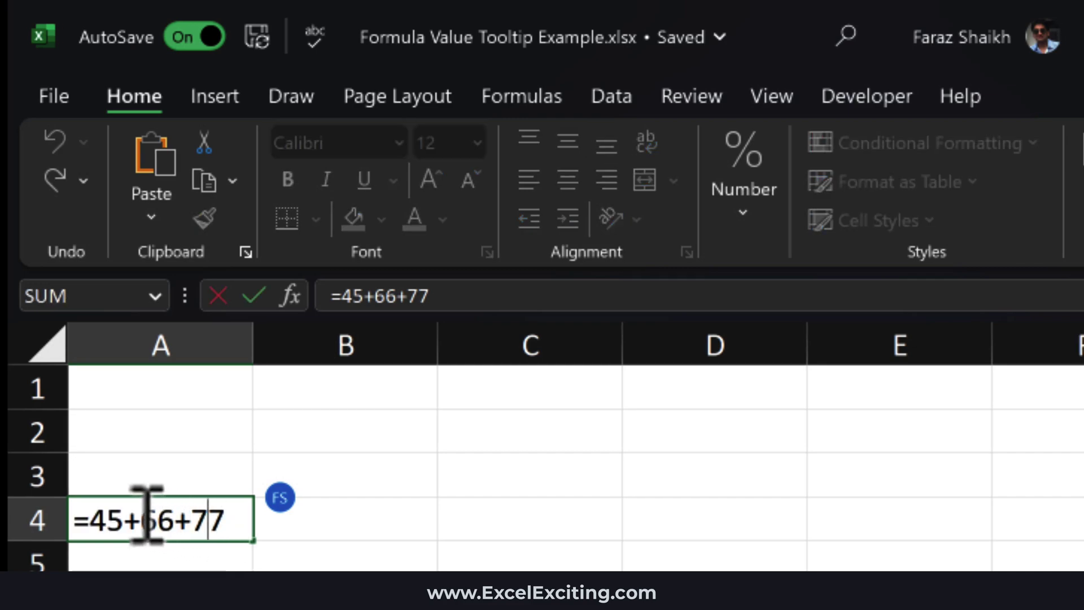
pyautogui.moveTo(142, 519); pyautogui.dragTo(231, 518)
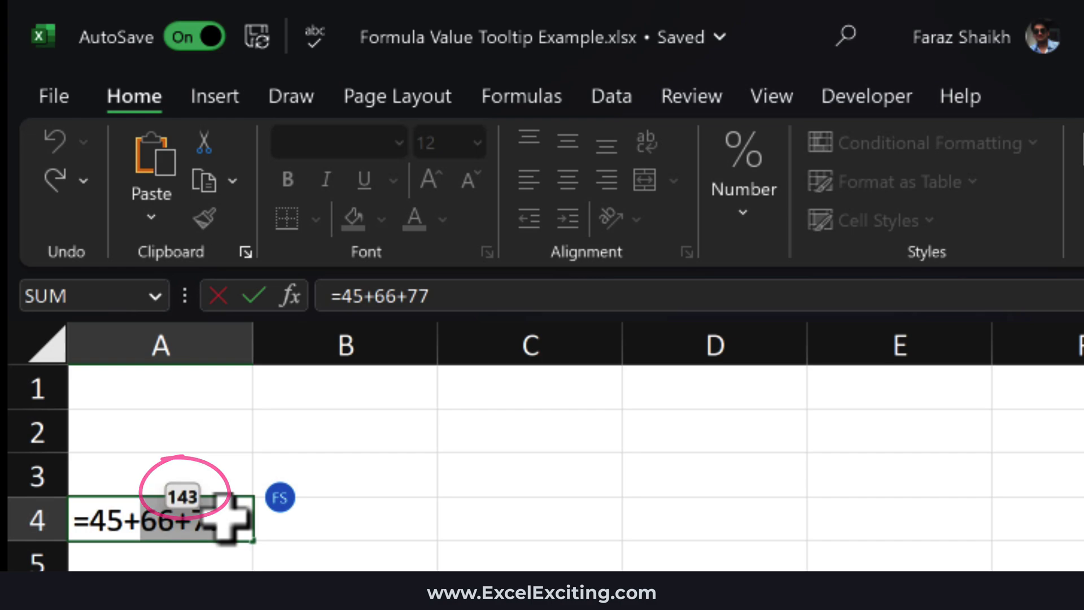
pyautogui.press('Escape')
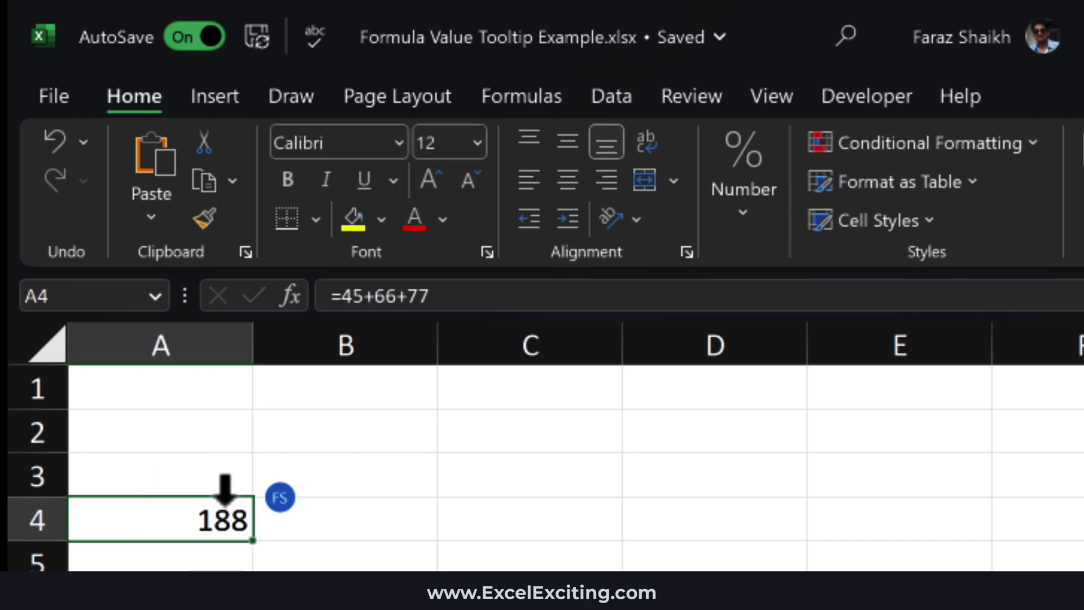
pyautogui.click(377, 297)
pyautogui.moveTo(375, 298); pyautogui.dragTo(472, 302)
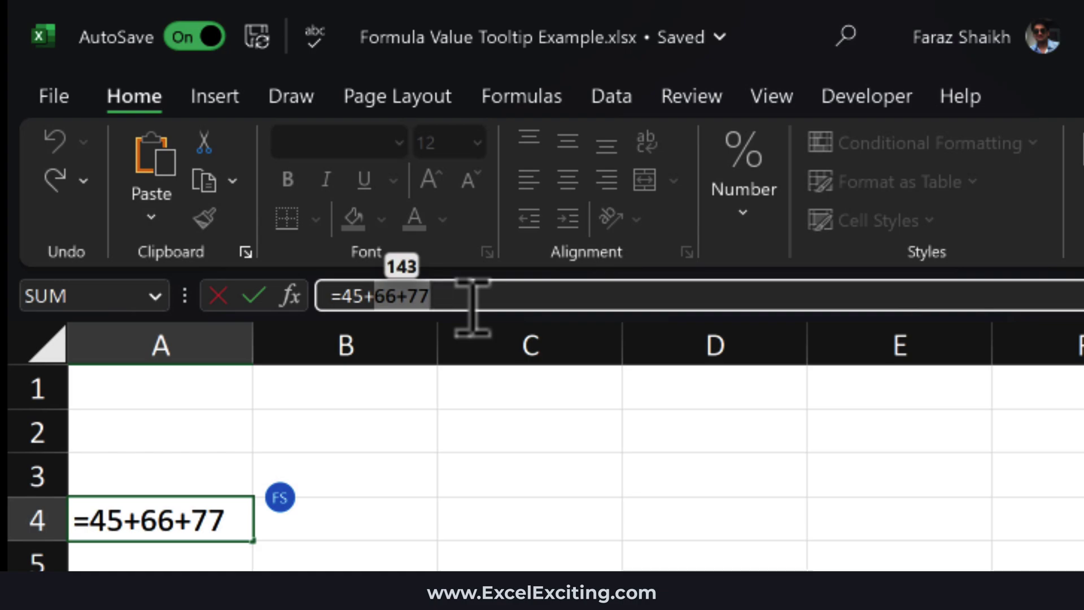
# Try a shortcut to hide the 143 preview on 66+77, then cancel the edit
pyautogui.press('BackSpace')
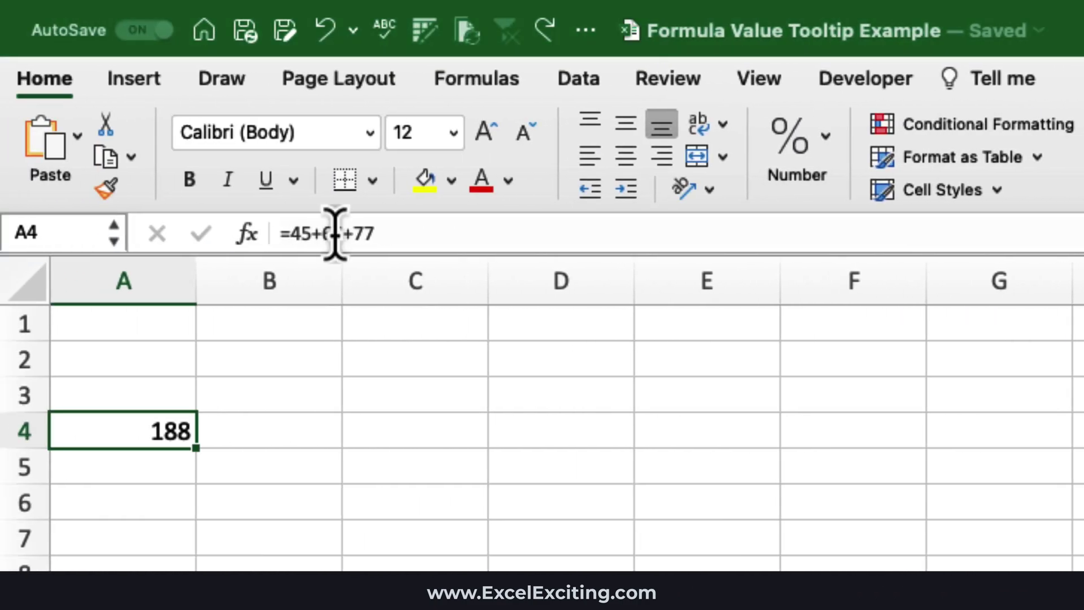
pyautogui.moveTo(322, 233); pyautogui.dragTo(416, 233)
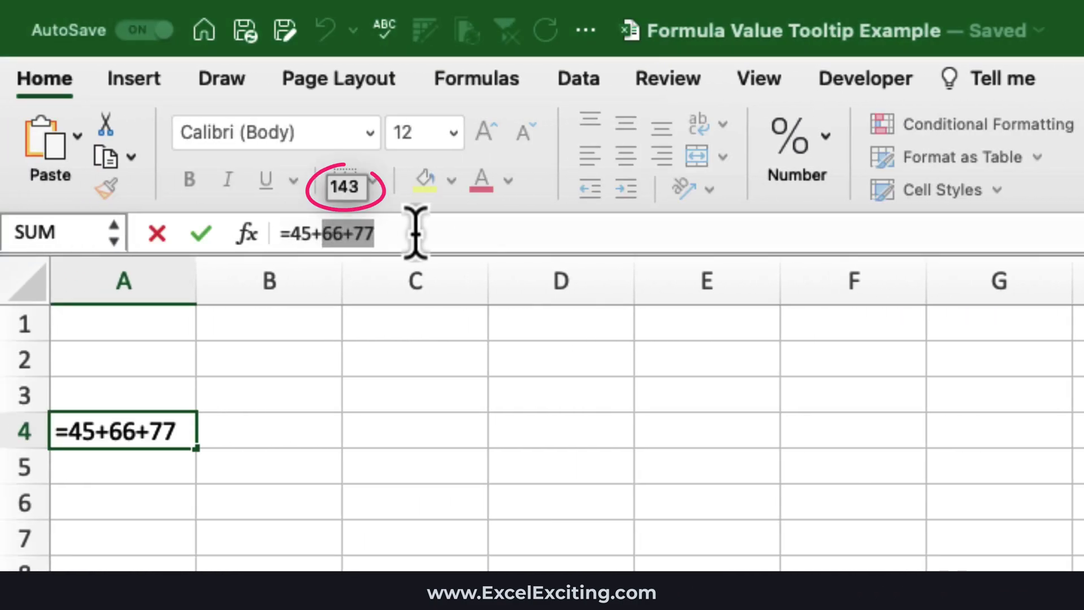
pyautogui.write('`')
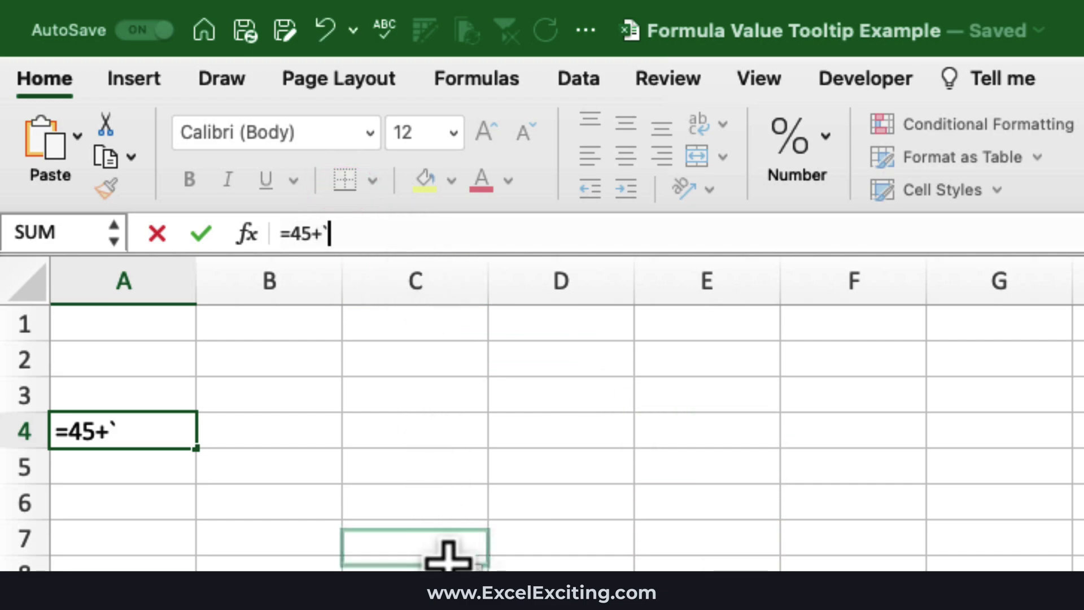
pyautogui.press('Escape')
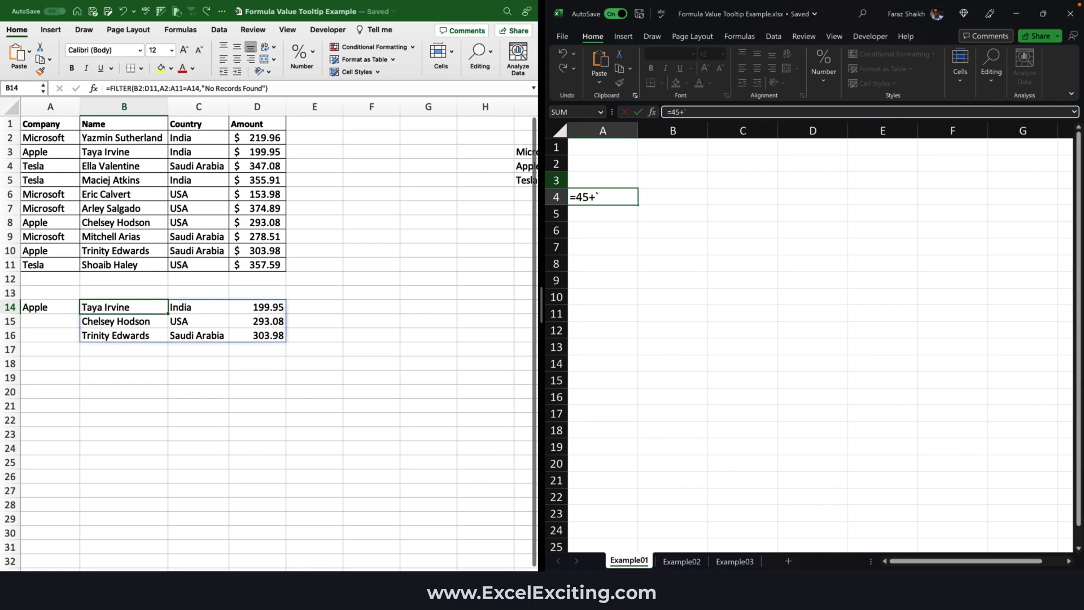
# Dismiss the formula error and cancel the broken edit so A4 shows 188
pyautogui.press('Return')
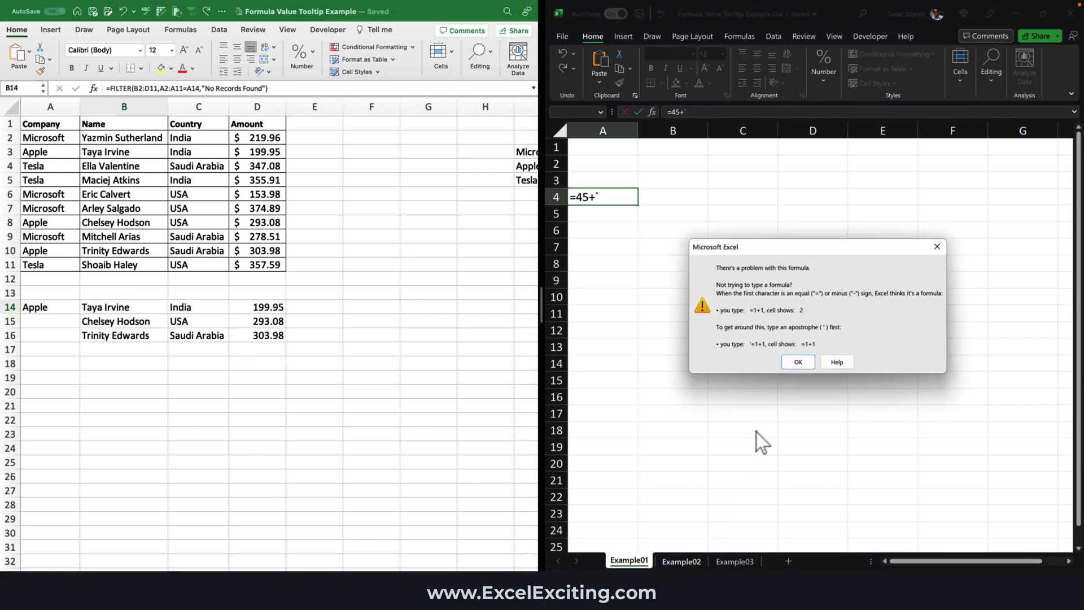
pyautogui.click(800, 362)
pyautogui.press('Escape')
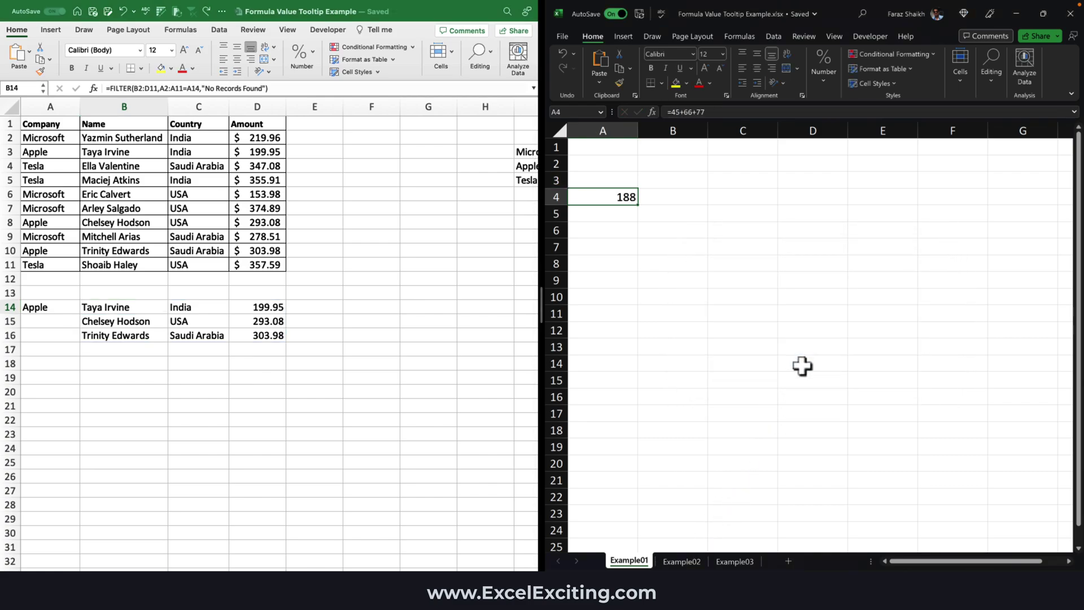
pyautogui.click(680, 561)
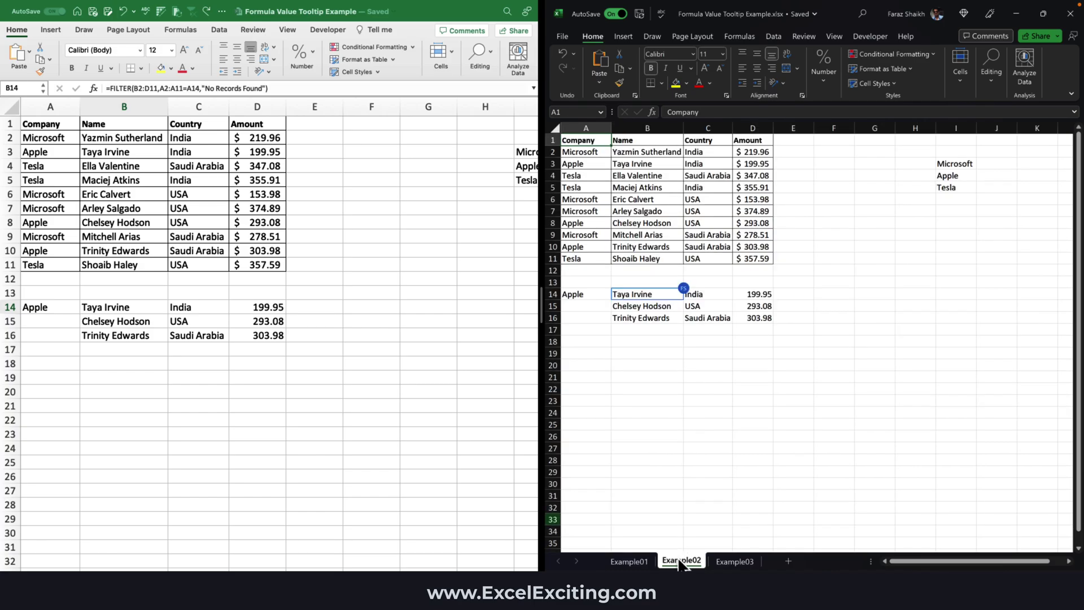
pyautogui.click(103, 310)
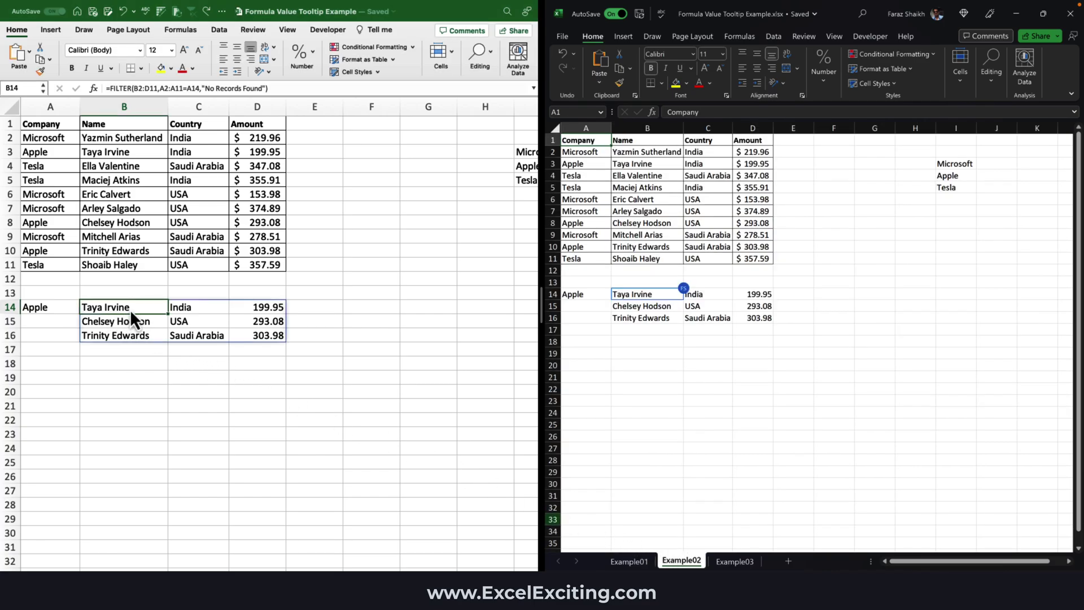
pyautogui.click(633, 295)
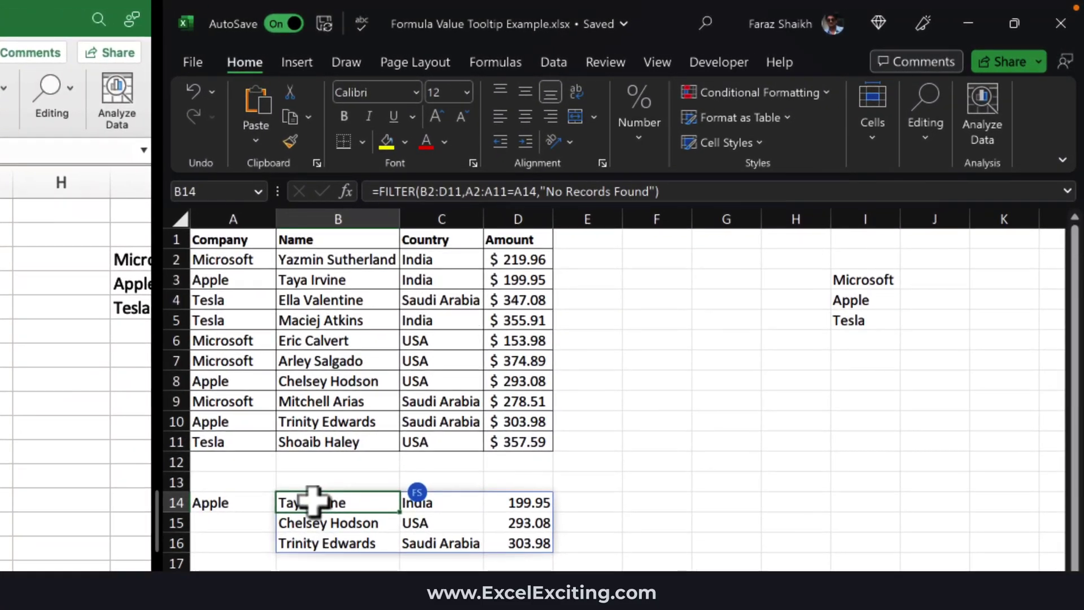
pyautogui.doubleClick(344, 503)
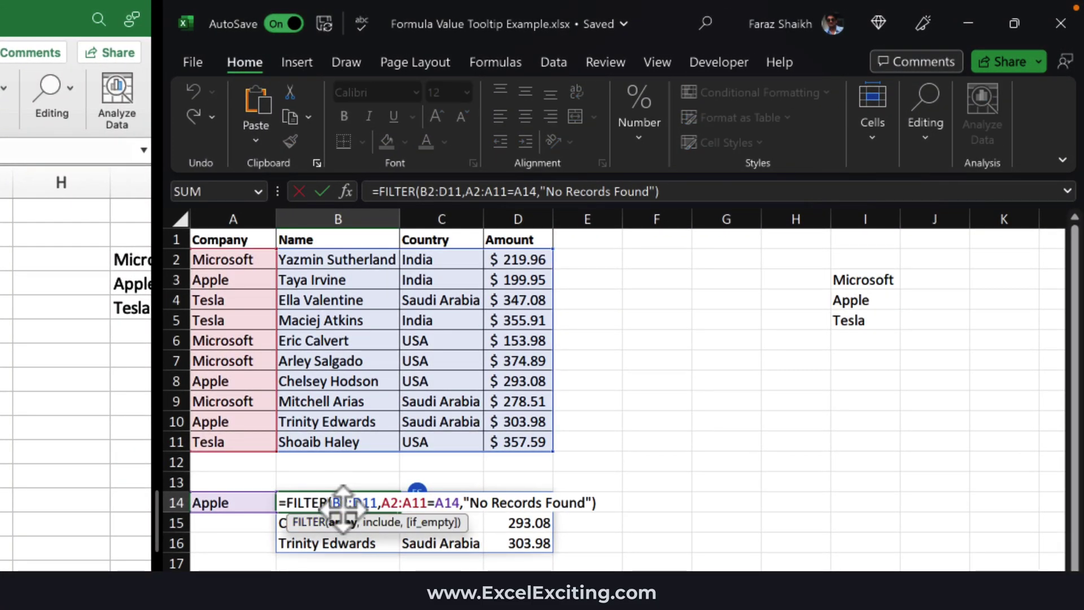
pyautogui.doubleClick(288, 502)
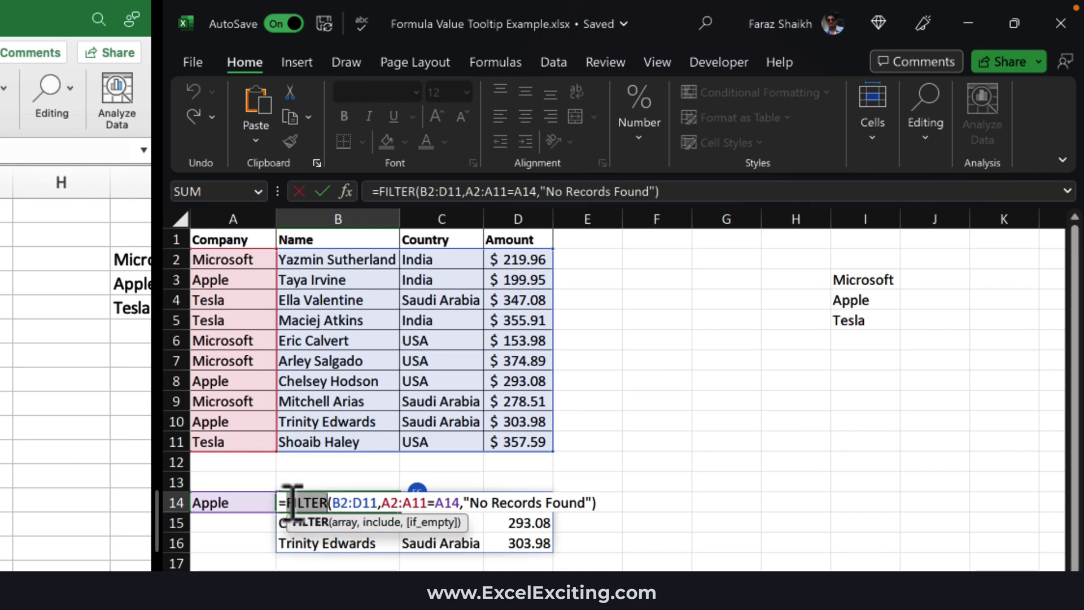
pyautogui.hotkey('shift', 'End')
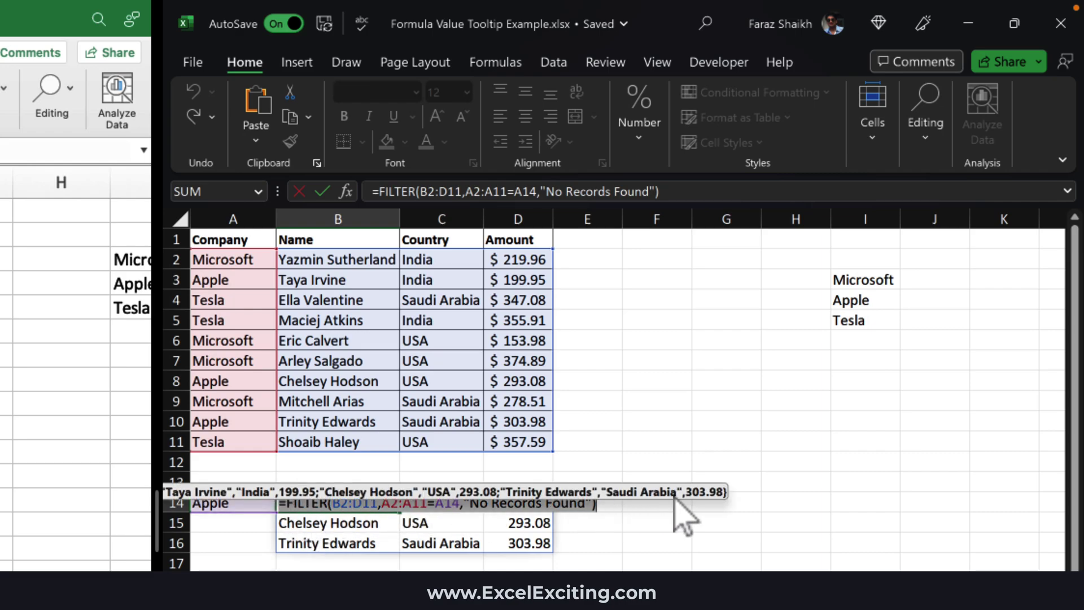
pyautogui.press('Escape')
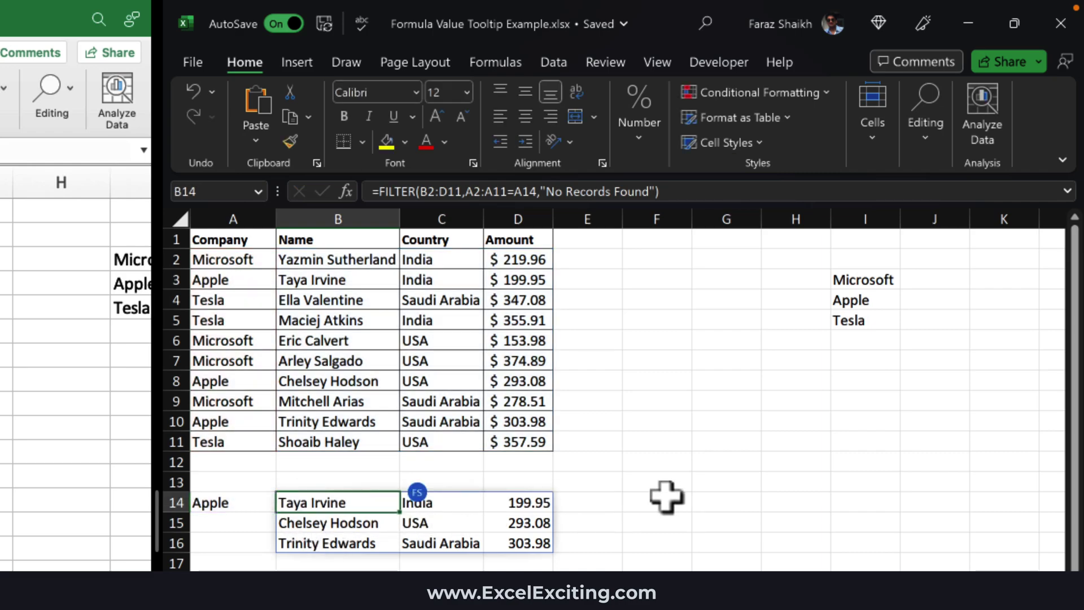
pyautogui.doubleClick(339, 502)
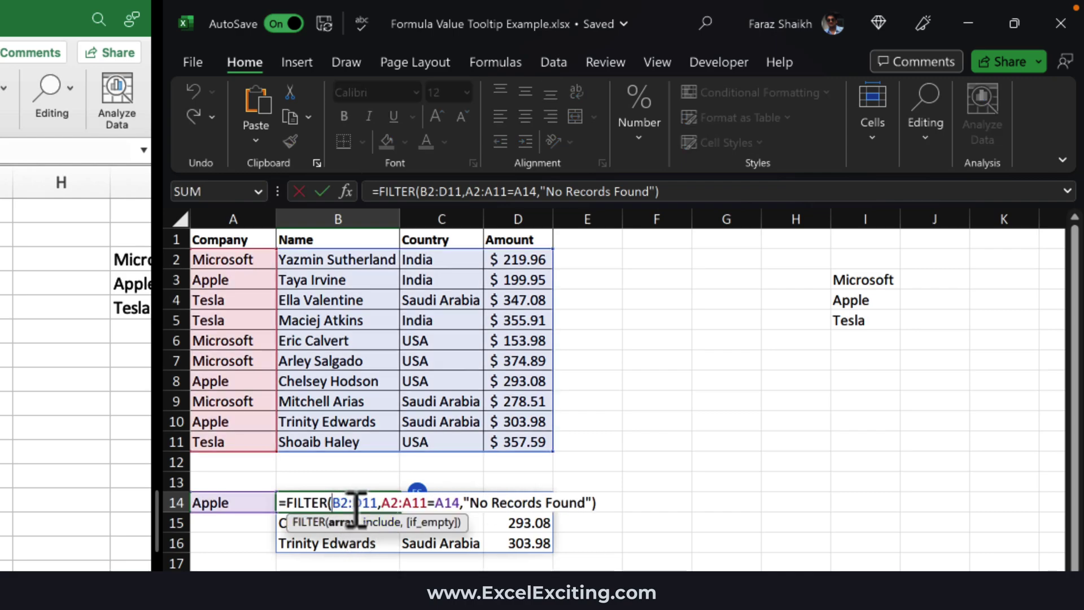
pyautogui.doubleClick(357, 503)
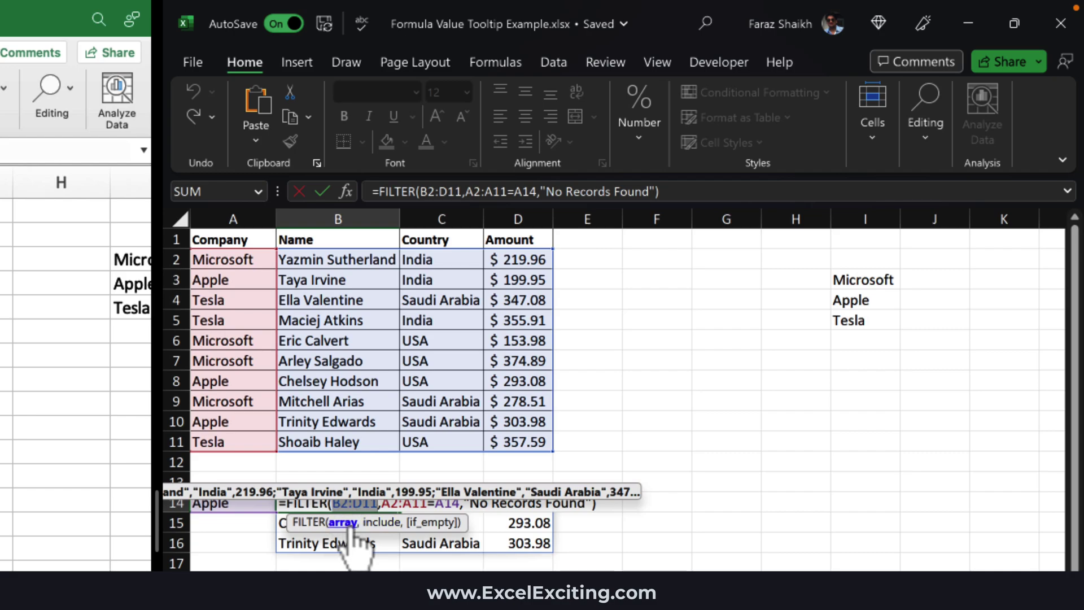
pyautogui.click(381, 523)
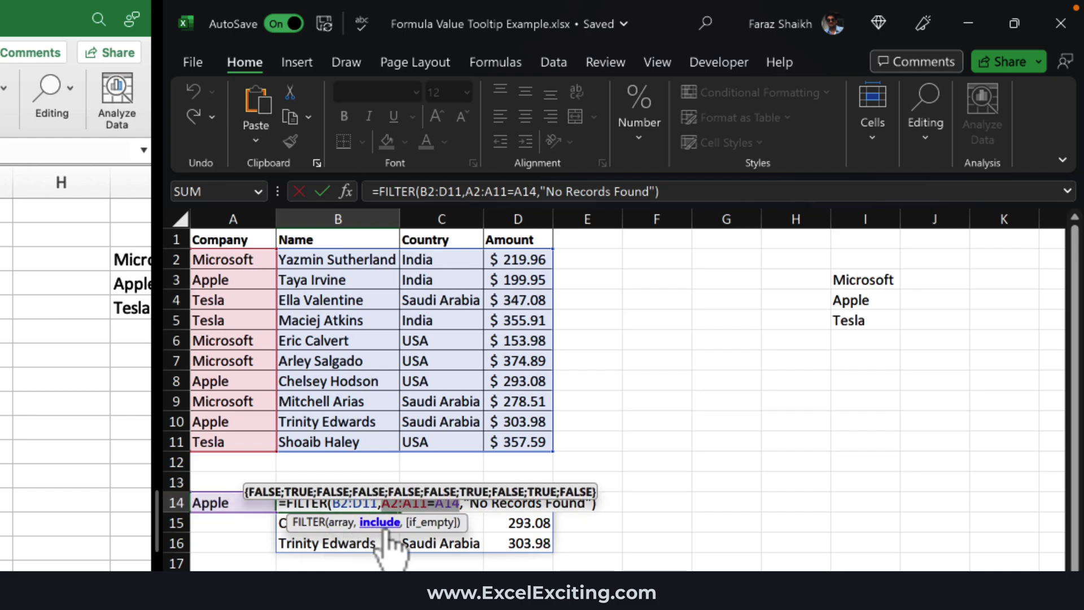
pyautogui.moveTo(383, 502); pyautogui.dragTo(427, 507)
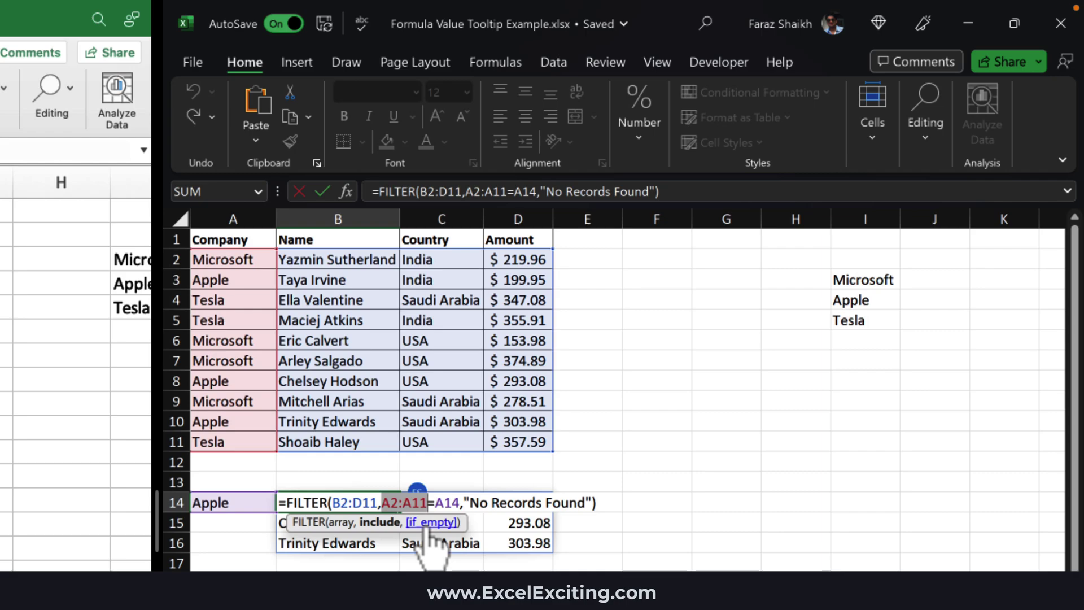
pyautogui.click(430, 533)
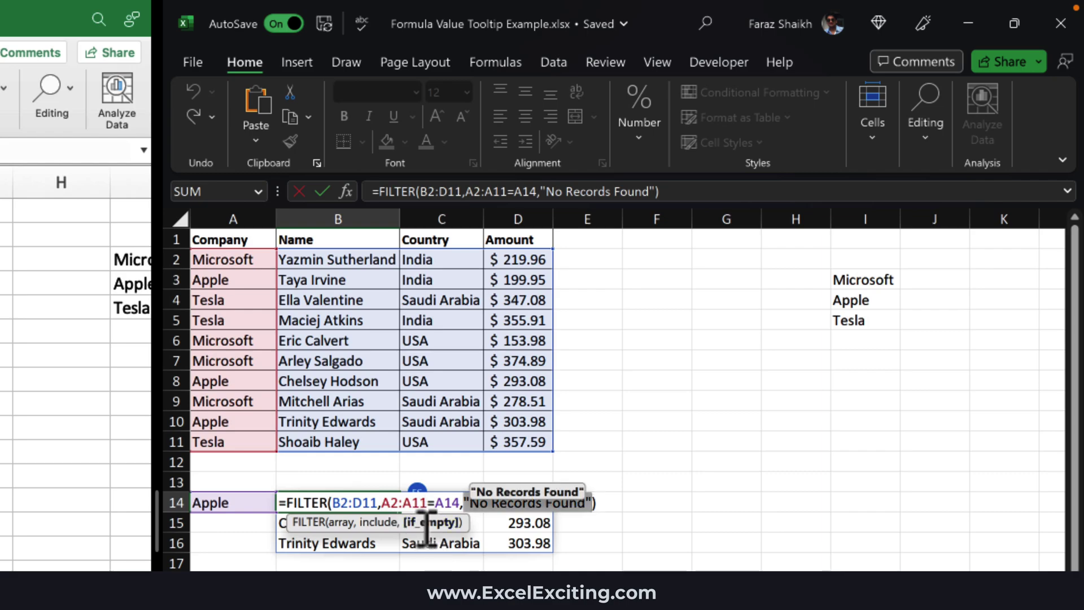
pyautogui.hotkey('ctrl', 'Return')
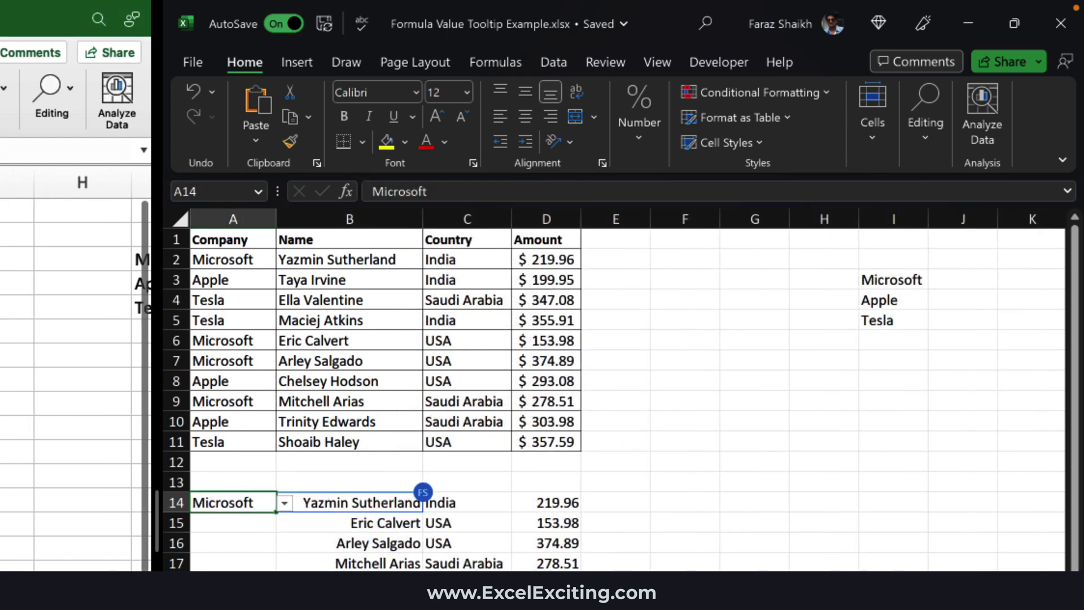
# Open B14's FILTER formula for editing in the formula bar
pyautogui.click(326, 506)
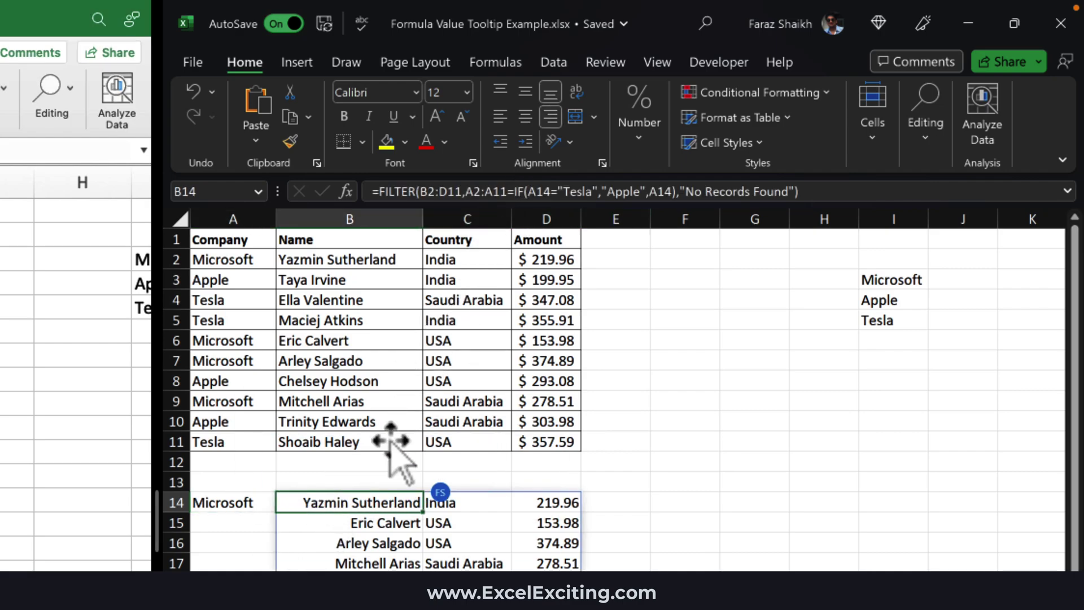
pyautogui.doubleClick(359, 504)
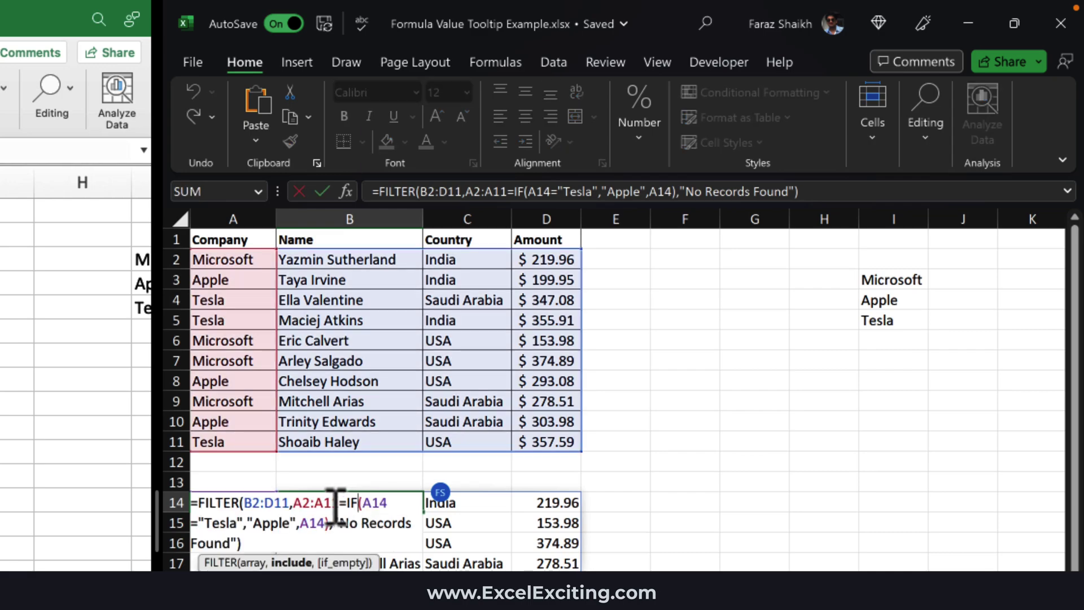
pyautogui.press('Escape')
pyautogui.press('F2')
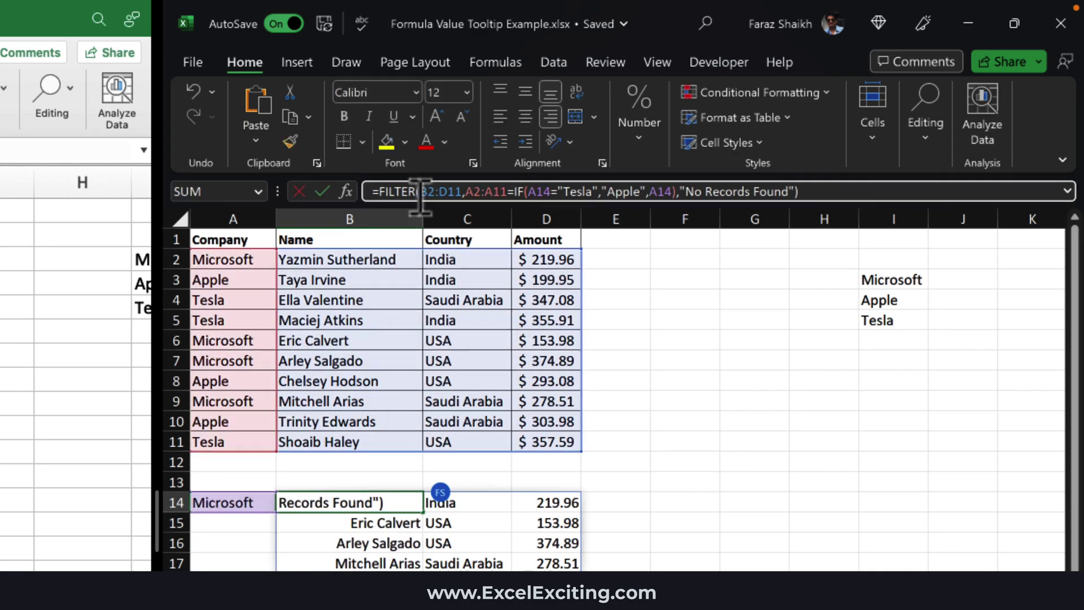
pyautogui.click(425, 191)
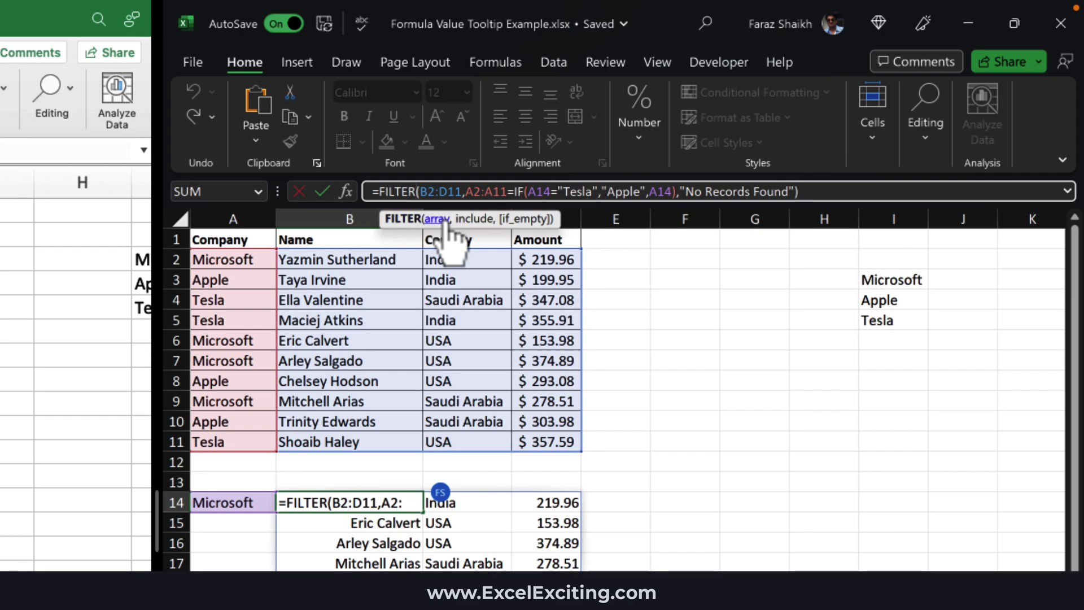
# Preview values of FILTER's include argument and the IF test, true and false parts, then exit
pyautogui.click(477, 220)
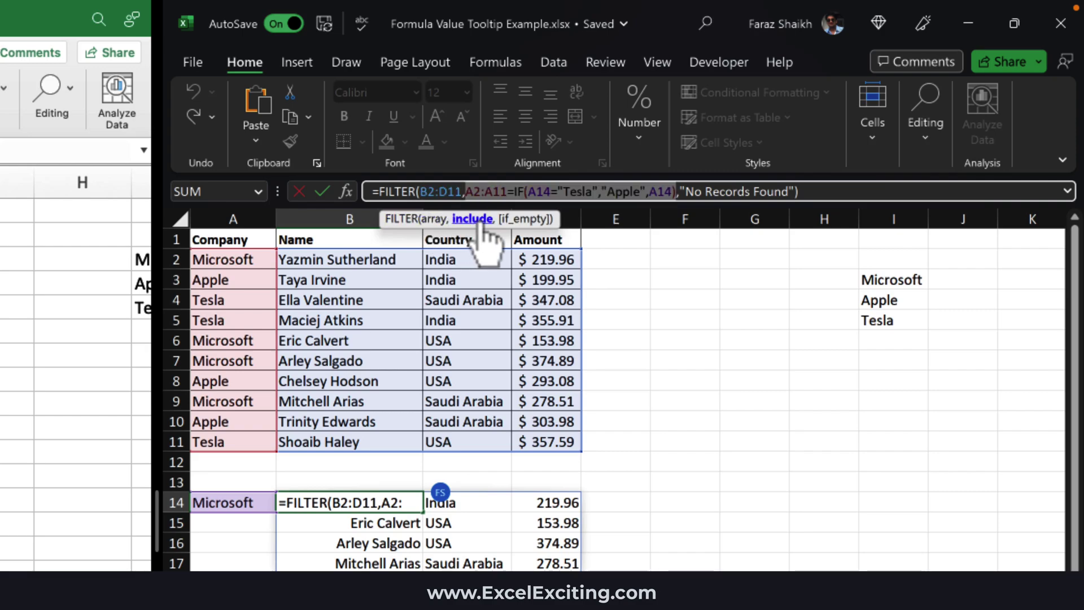
pyautogui.click(527, 192)
pyautogui.click(534, 192)
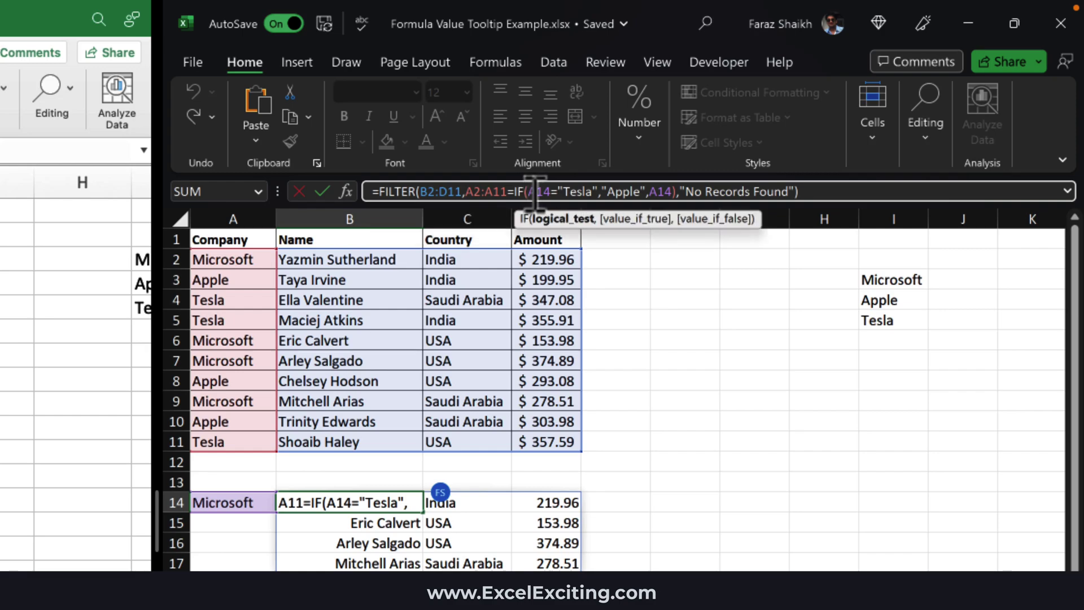
pyautogui.click(560, 221)
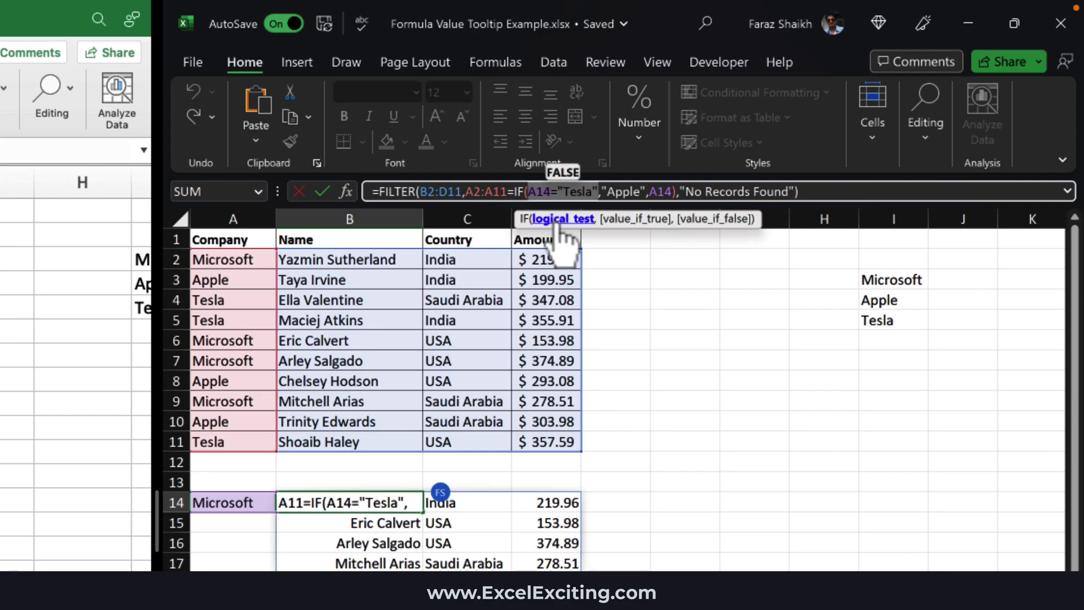
pyautogui.click(630, 220)
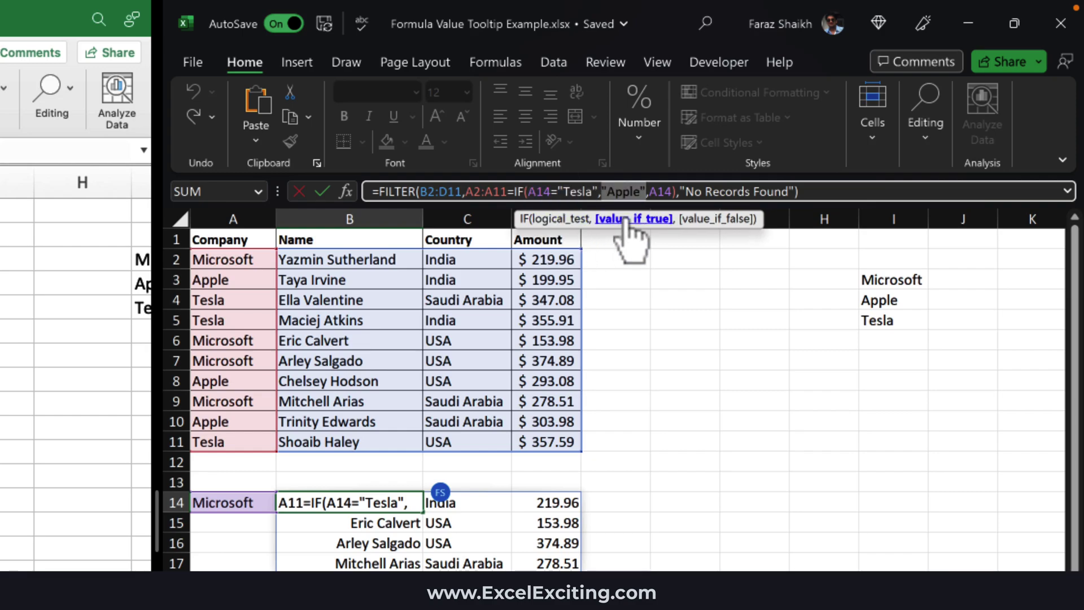
pyautogui.click(703, 220)
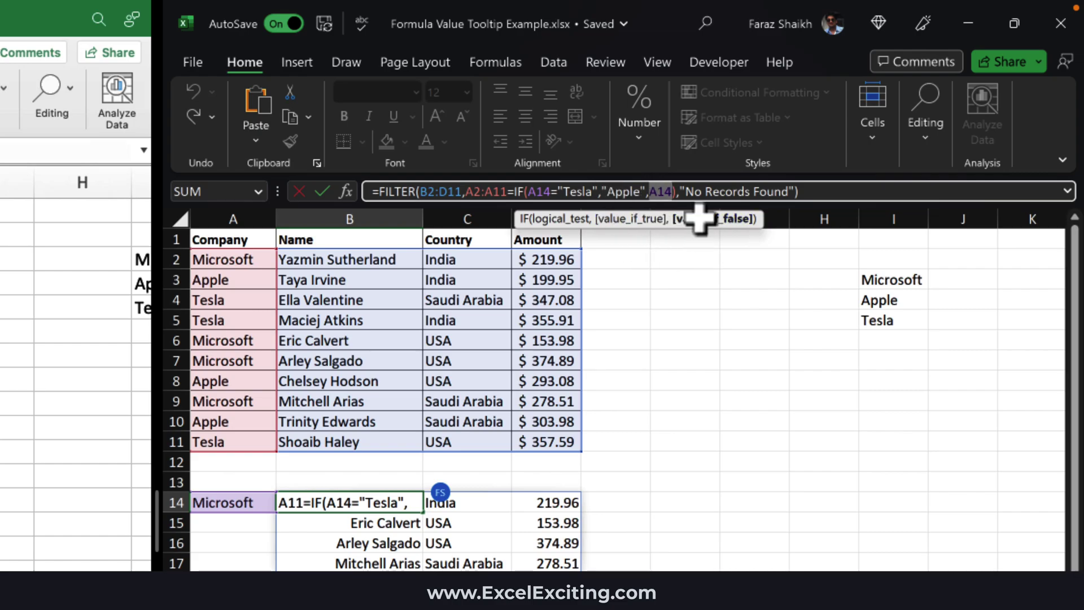
pyautogui.click(728, 192)
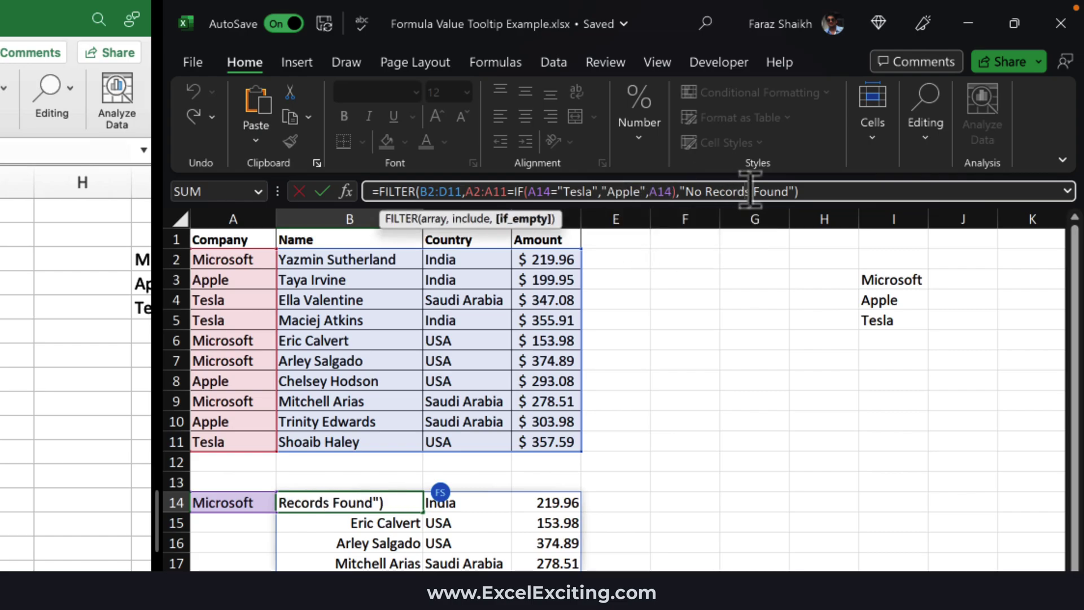
pyautogui.press('Escape')
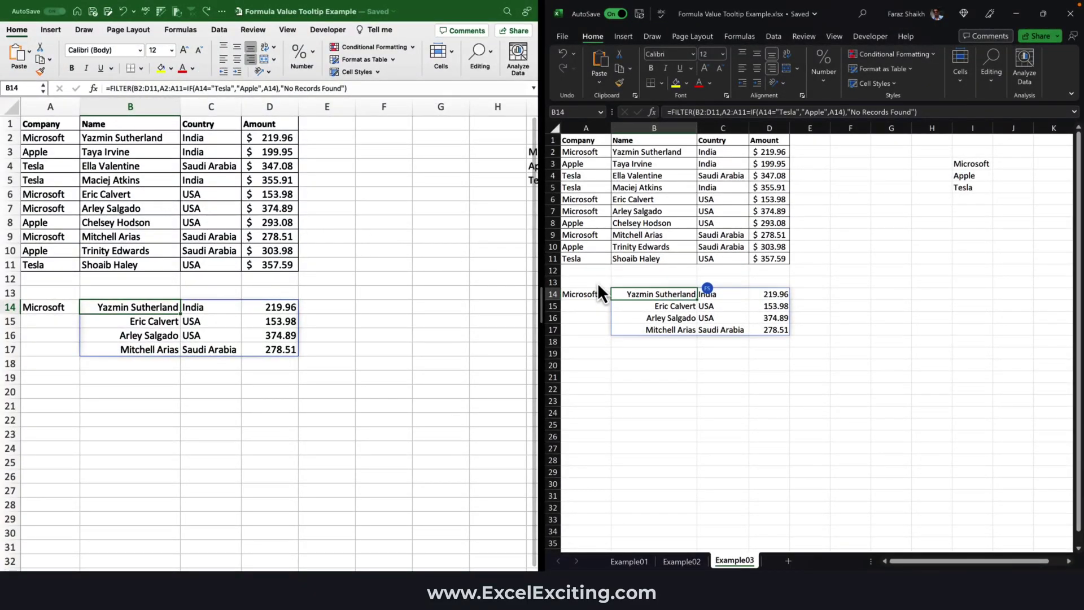
# In Windows Excel, evaluate 66+77 in A4's formula with F9, then cancel to keep =45+66+77
pyautogui.click(654, 294)
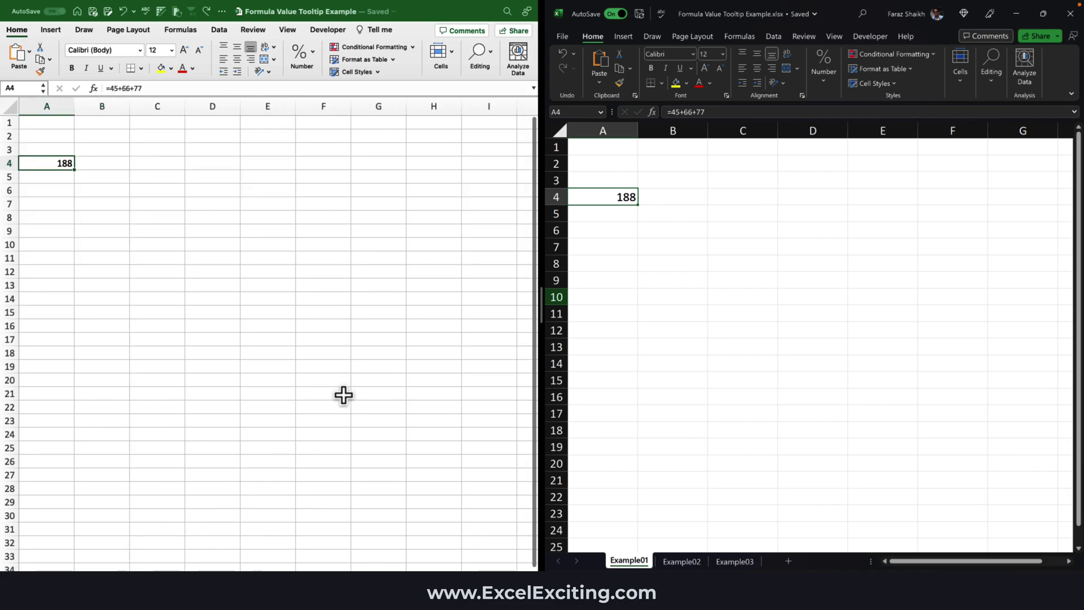
pyautogui.click(618, 202)
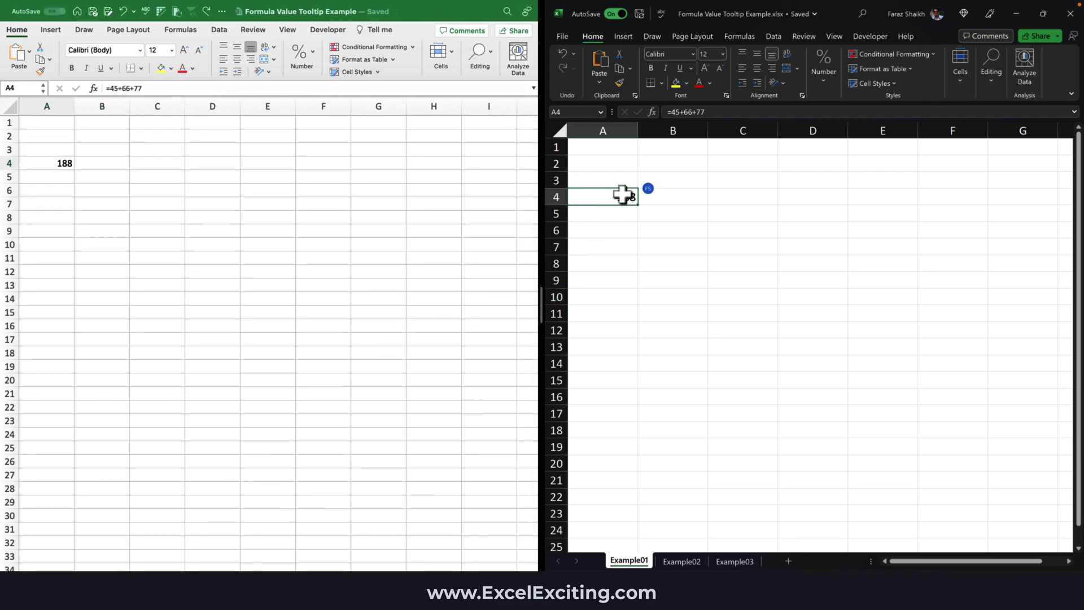
pyautogui.doubleClick(623, 195)
pyautogui.moveTo(626, 198); pyautogui.dragTo(599, 196)
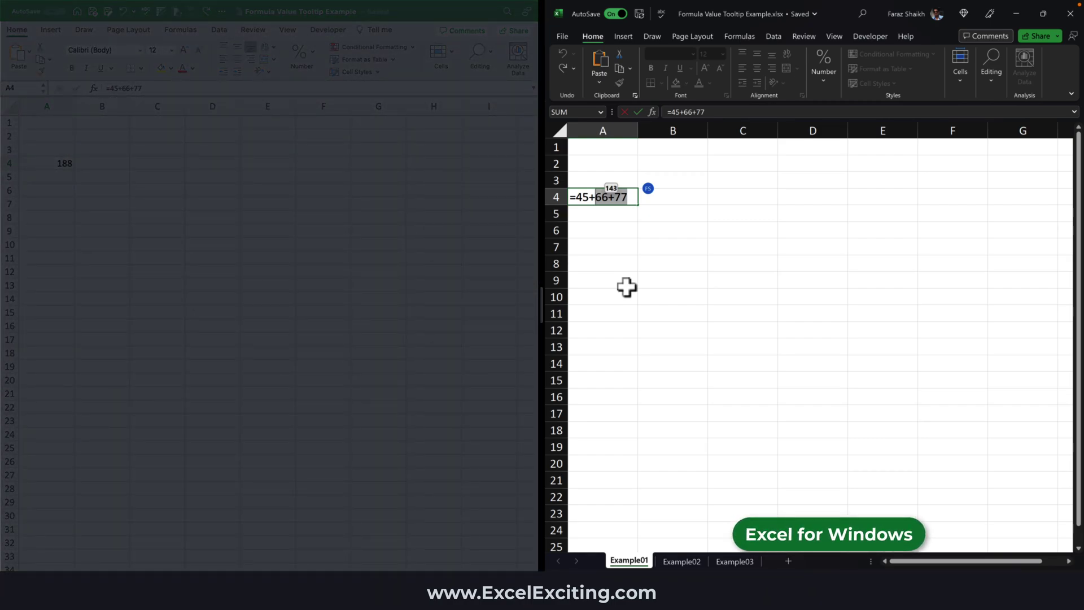
pyautogui.hotkey('ctrl', 'alt', 'p')
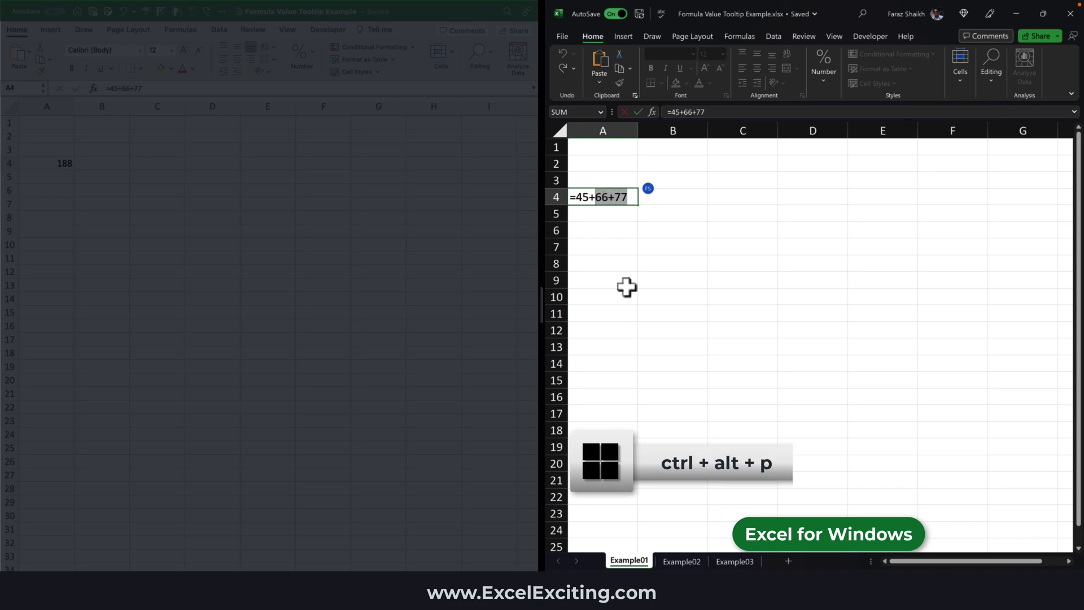
pyautogui.press('F9')
pyautogui.press('Escape')
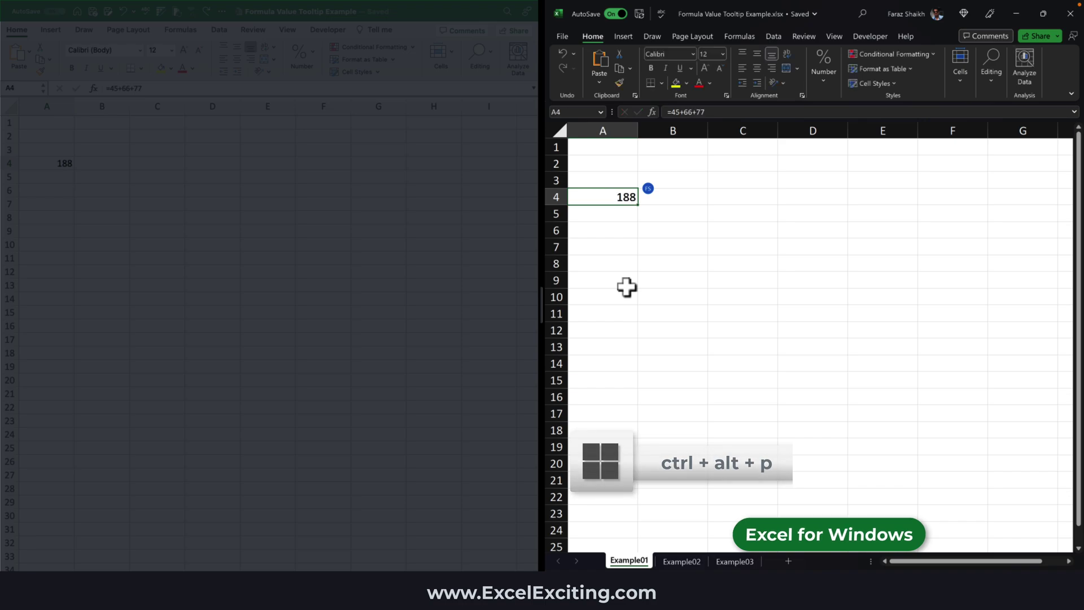
# Move off A4, then reopen its formula and select 66+77
pyautogui.click(670, 249)
pyautogui.doubleClick(599, 197)
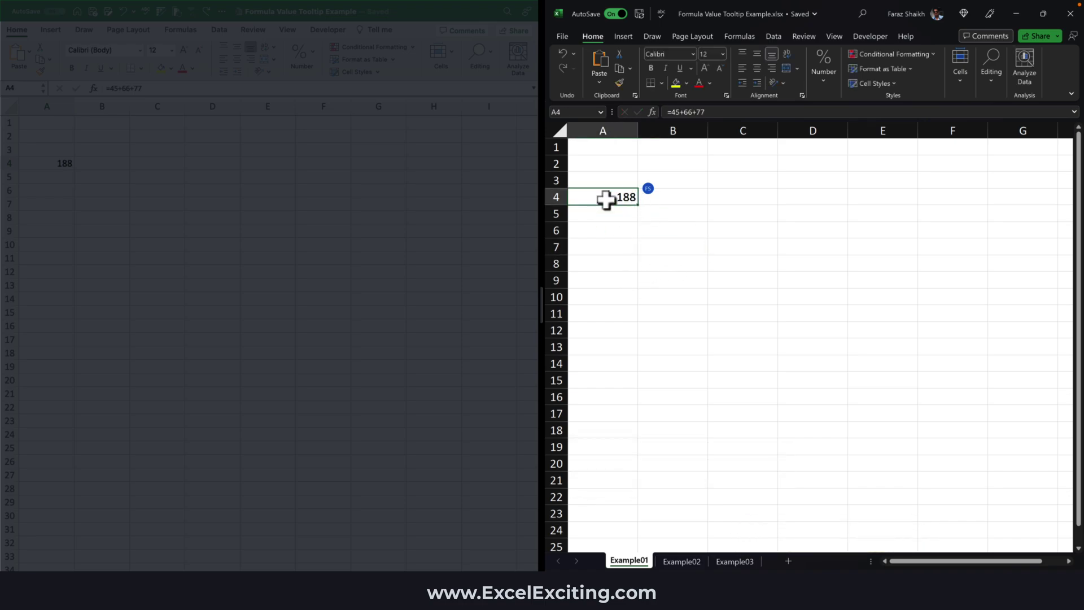
pyautogui.moveTo(596, 197); pyautogui.dragTo(635, 197)
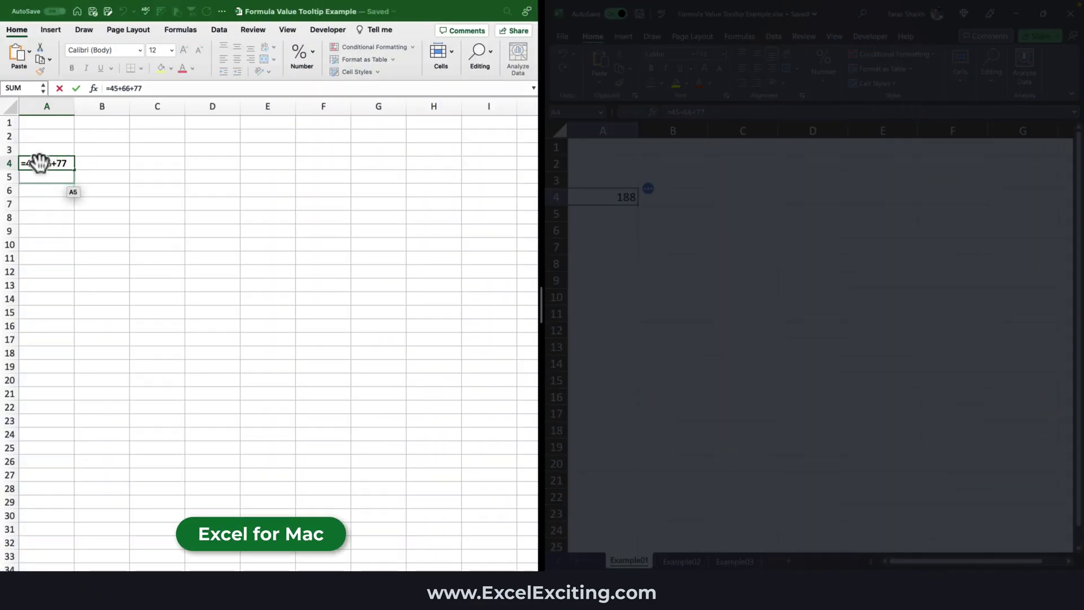
# Hide the value tooltips and confirm reselecting 66+77 shows no preview
pyautogui.moveTo(36, 163); pyautogui.dragTo(96, 163)
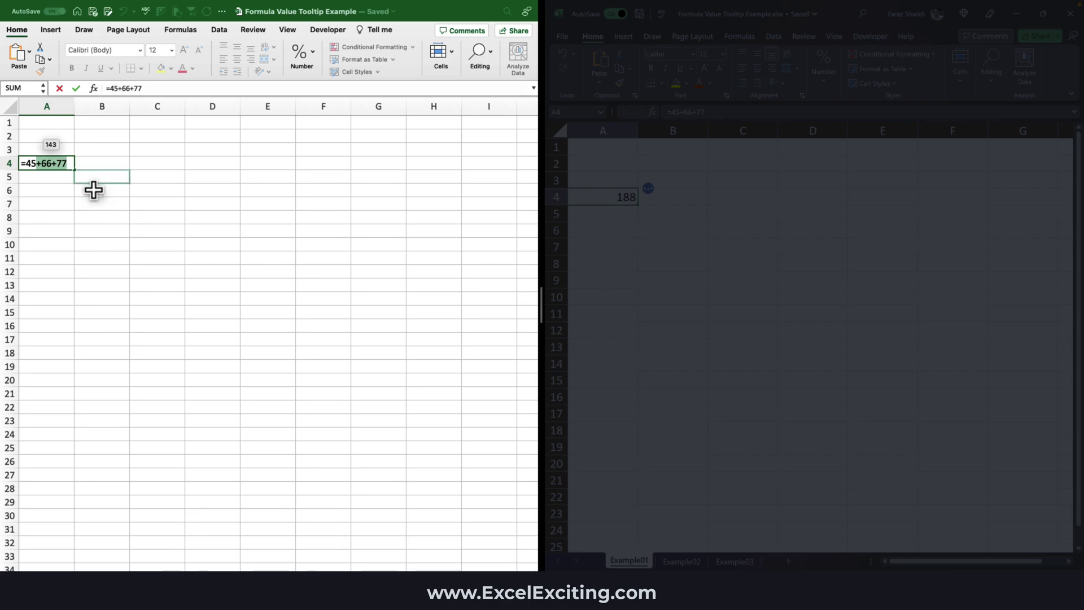
pyautogui.press('Escape')
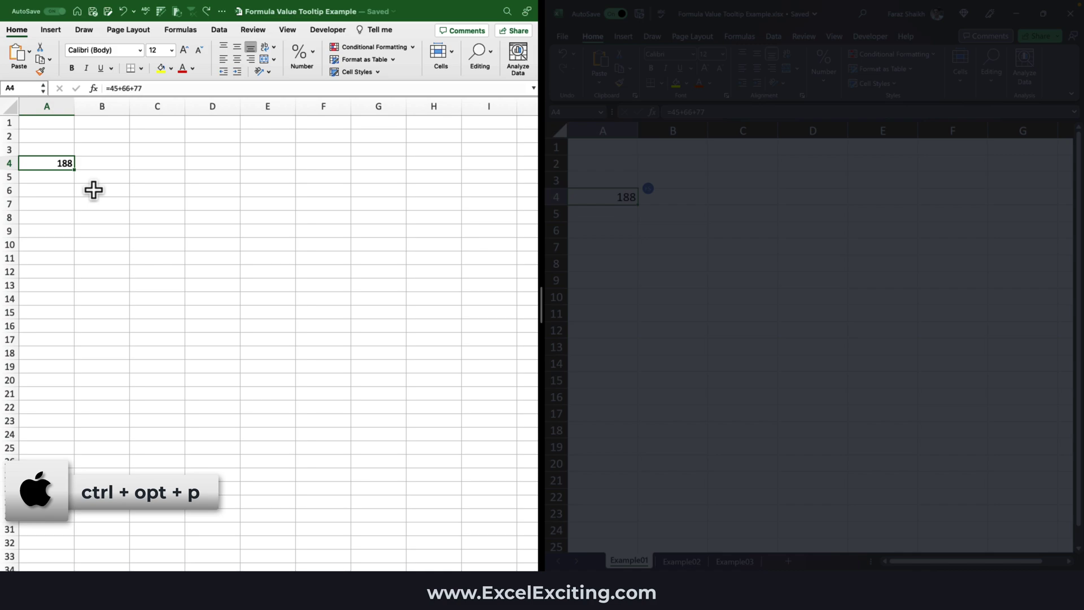
pyautogui.doubleClick(59, 163)
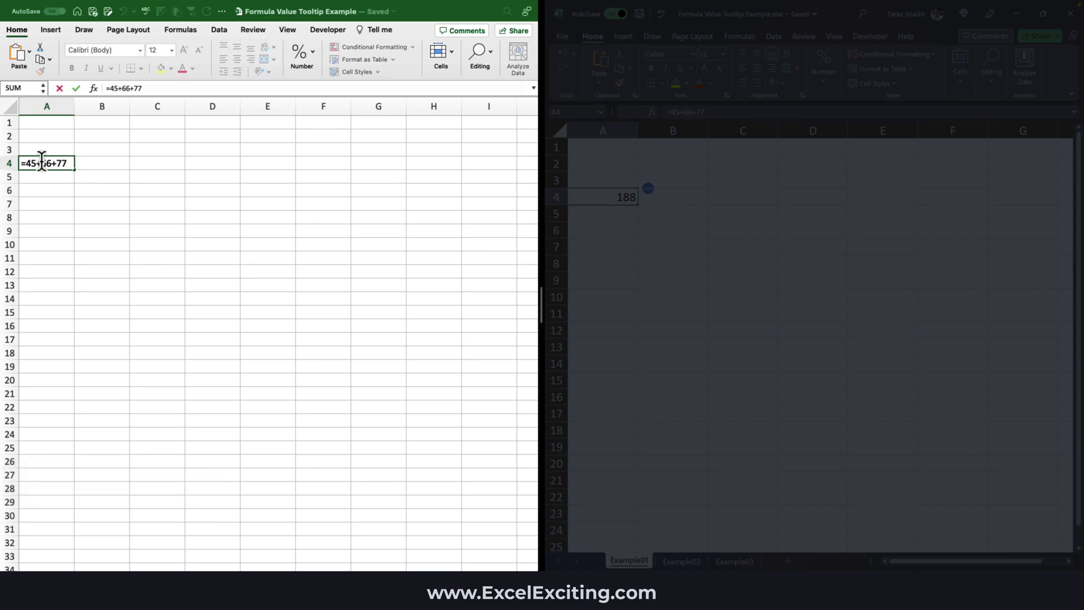
pyautogui.moveTo(68, 162); pyautogui.dragTo(42, 162)
# Turn value tooltips back on, confirm 66+77 shows 143, and leave A4 unchanged
pyautogui.press('Escape')
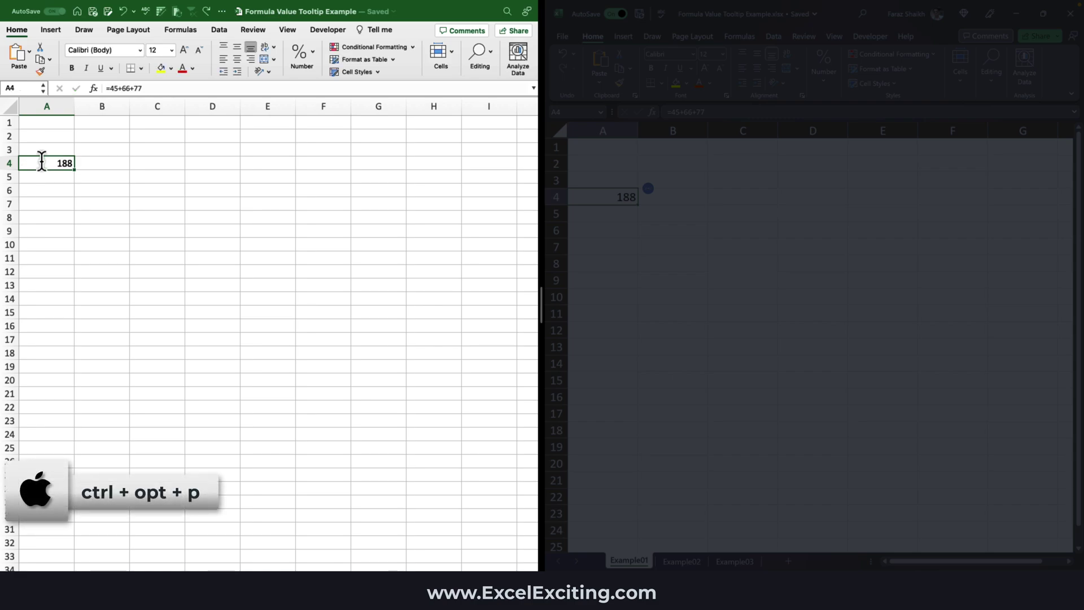
pyautogui.doubleClick(68, 163)
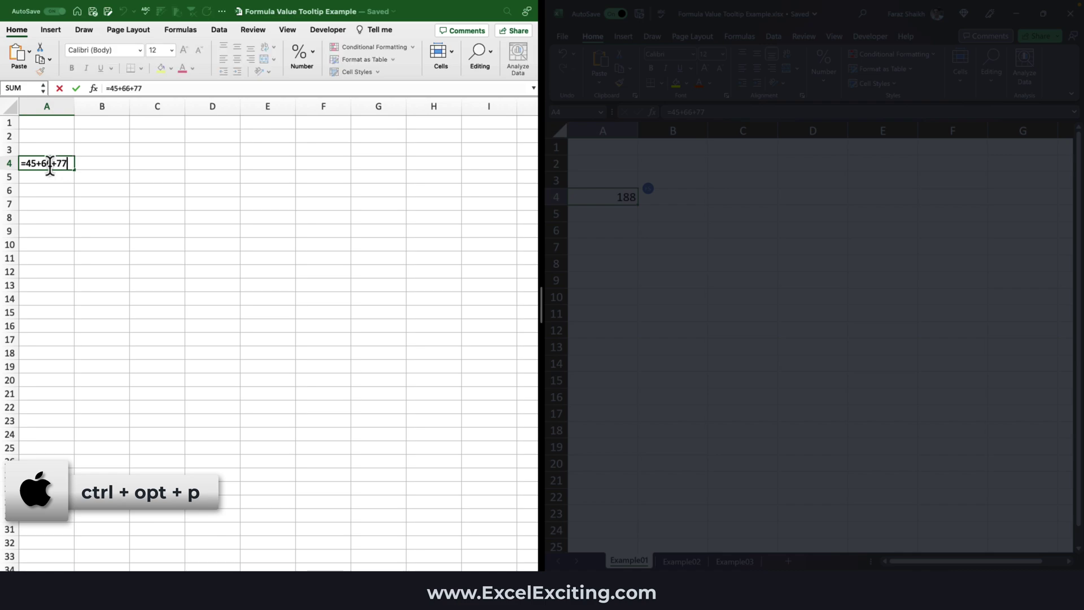
pyautogui.moveTo(44, 163); pyautogui.dragTo(73, 163)
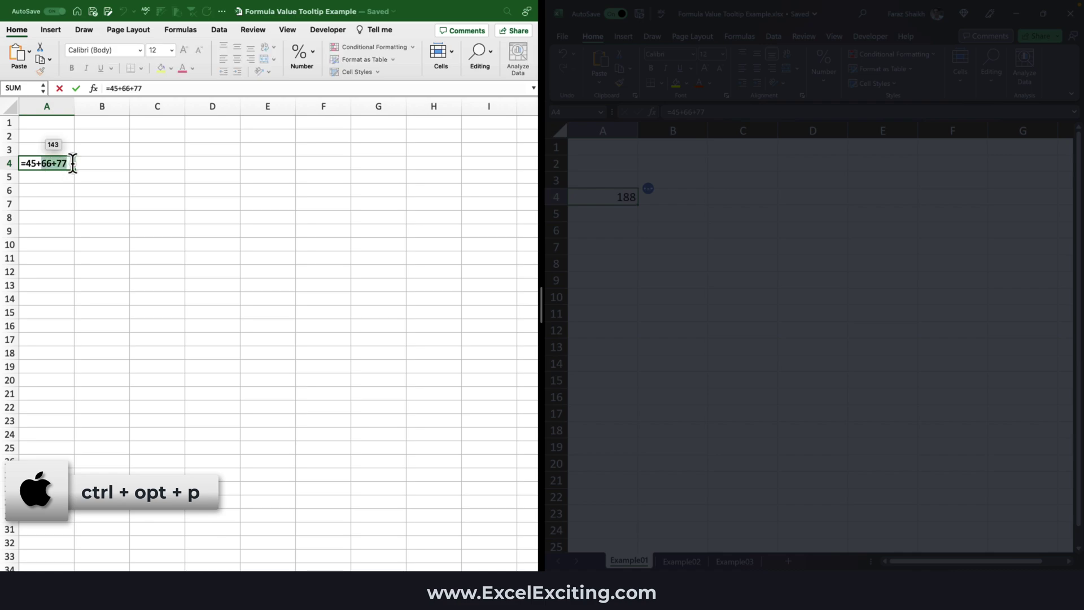
pyautogui.press('Return')
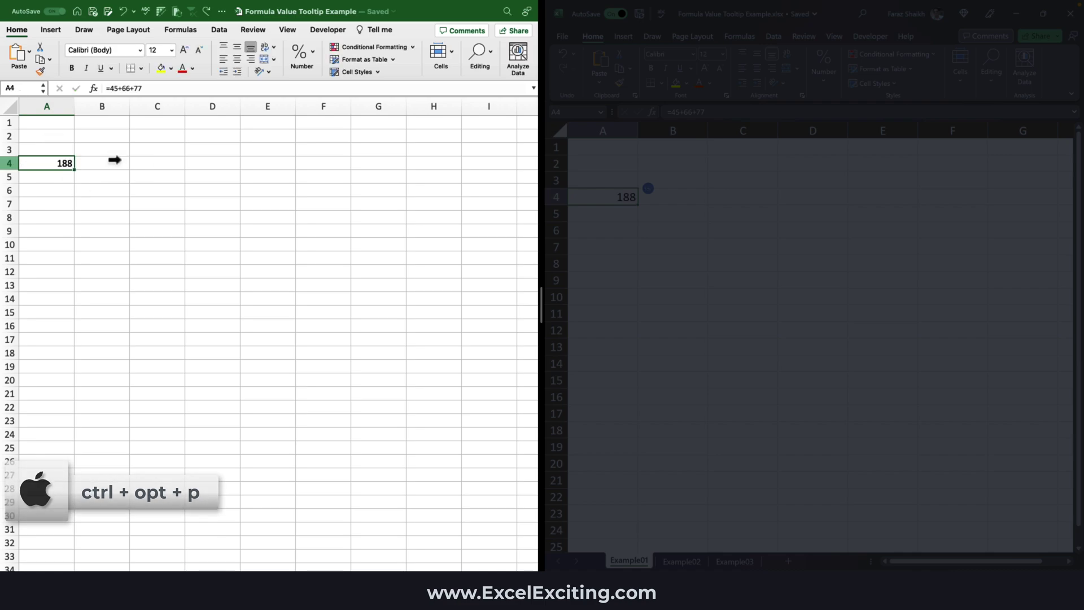
# Select 66+77 in A4's formula and drag its 143 tooltip away from the cell
pyautogui.doubleClick(56, 164)
pyautogui.moveTo(41, 163); pyautogui.dragTo(69, 163)
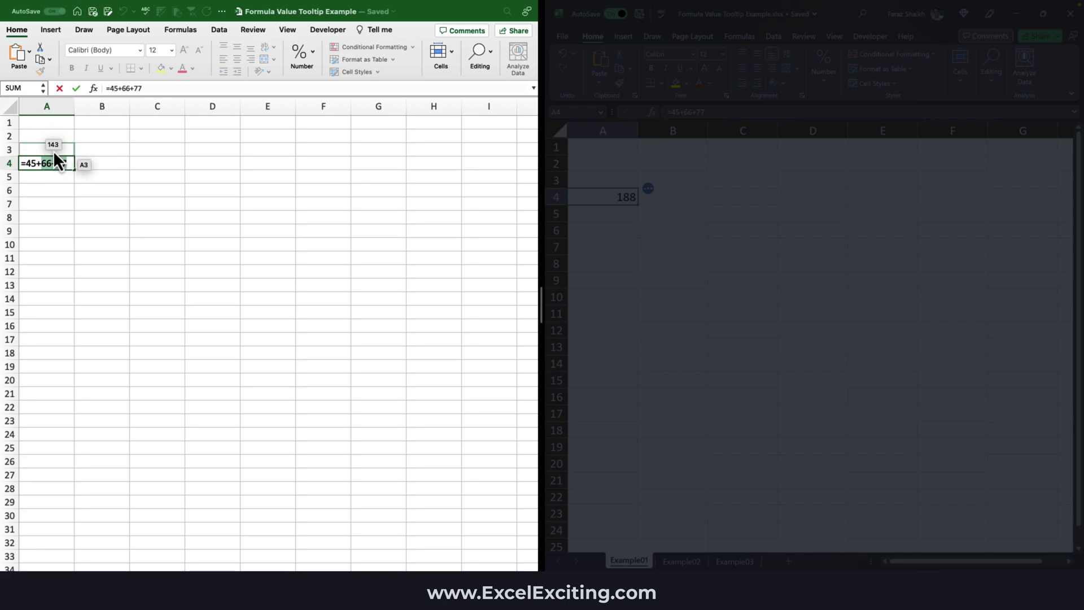
pyautogui.moveTo(53, 151); pyautogui.dragTo(300, 141)
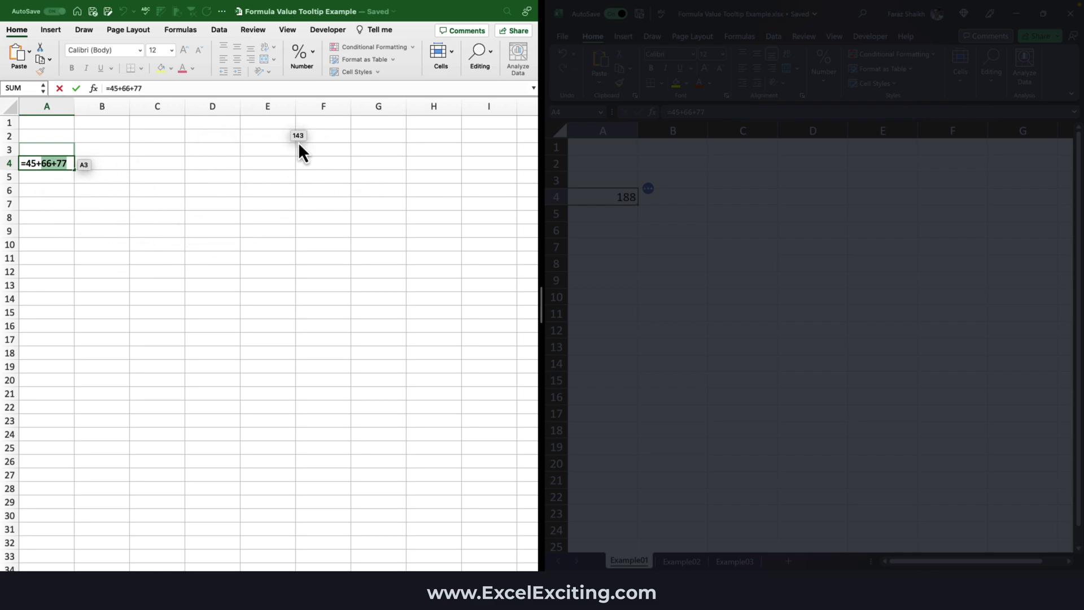
pyautogui.click(60, 169)
pyautogui.press('Escape')
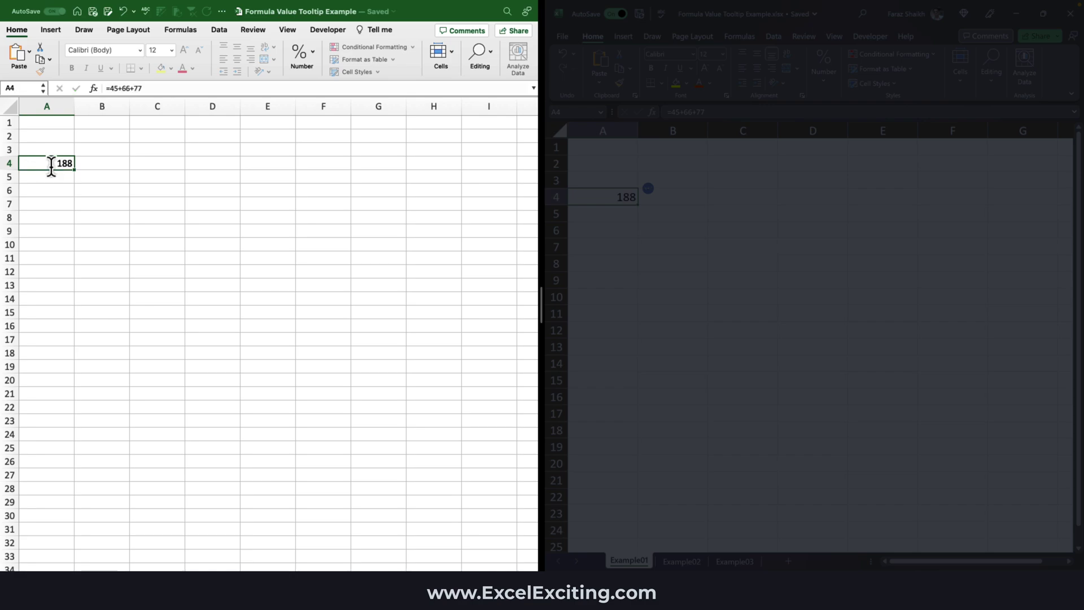
# Reselect 66+77 and drag the 143 tooltip up near cell D2
pyautogui.doubleClick(50, 165)
pyautogui.moveTo(41, 165); pyautogui.dragTo(69, 166)
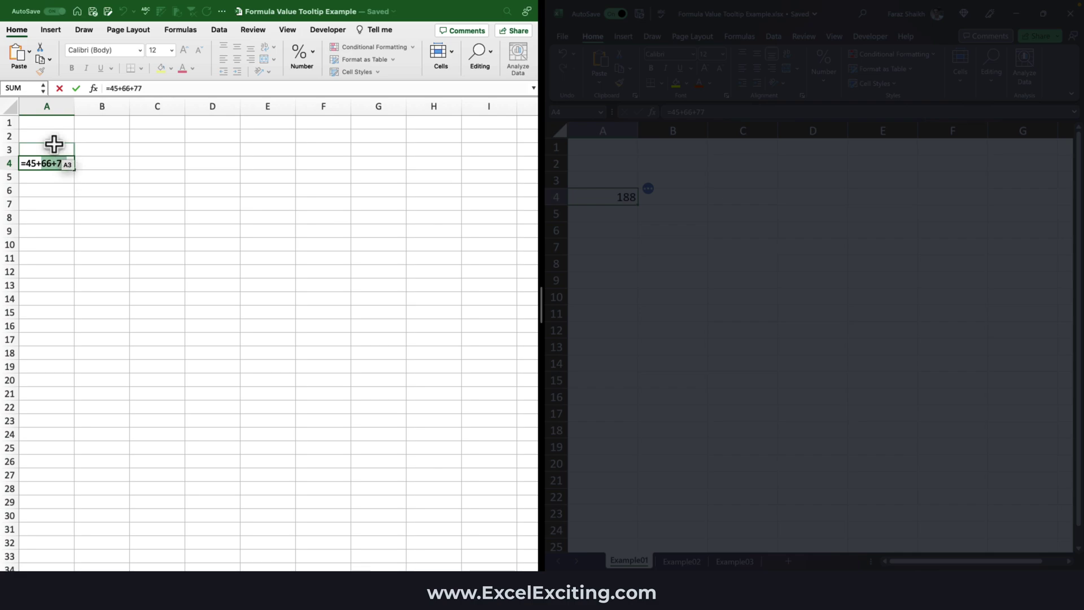
pyautogui.moveTo(54, 146); pyautogui.dragTo(212, 141)
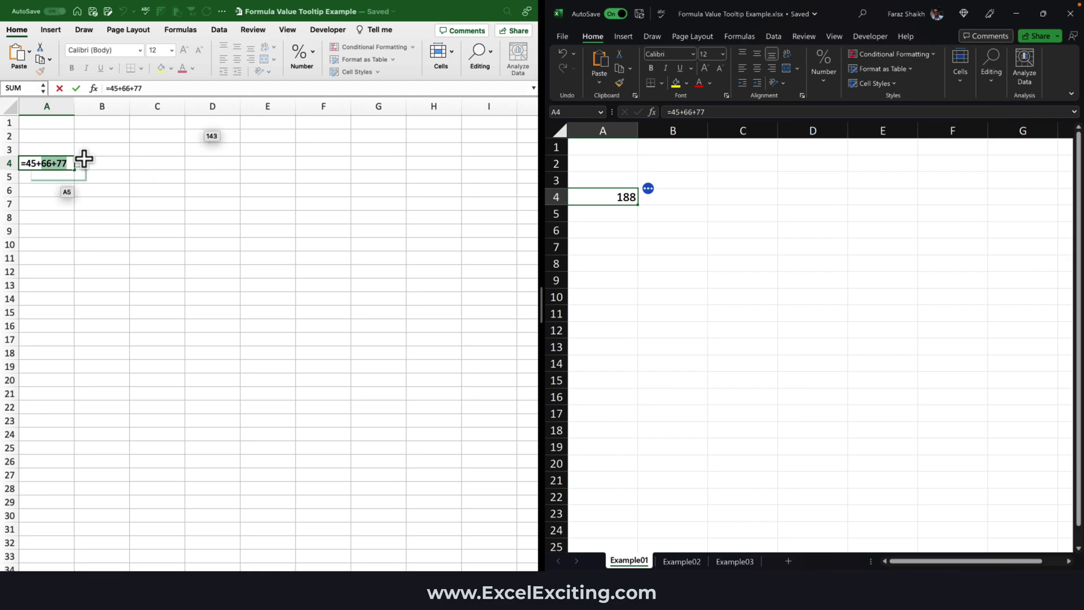
# Reselect 66+77 in A4's formula to read 143, leaving the formula unchanged
pyautogui.press('Escape')
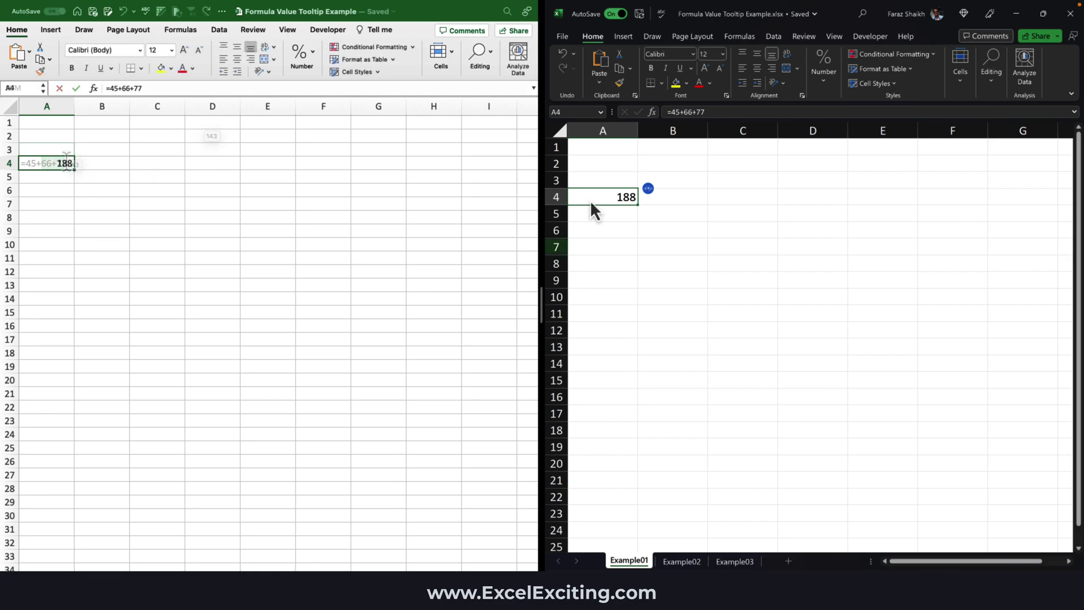
pyautogui.doubleClick(45, 164)
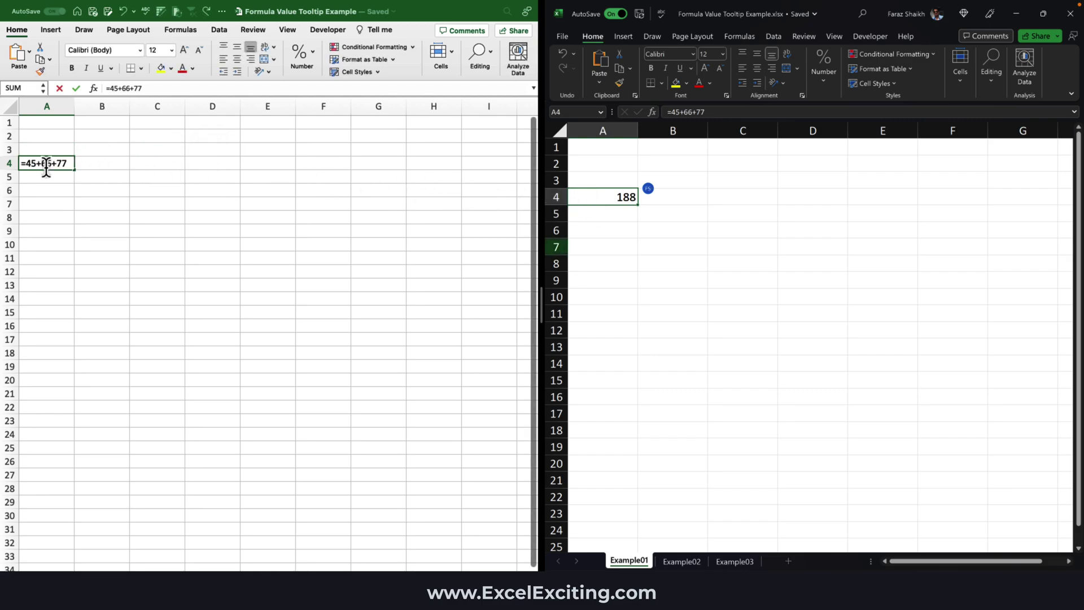
pyautogui.moveTo(43, 163); pyautogui.dragTo(68, 164)
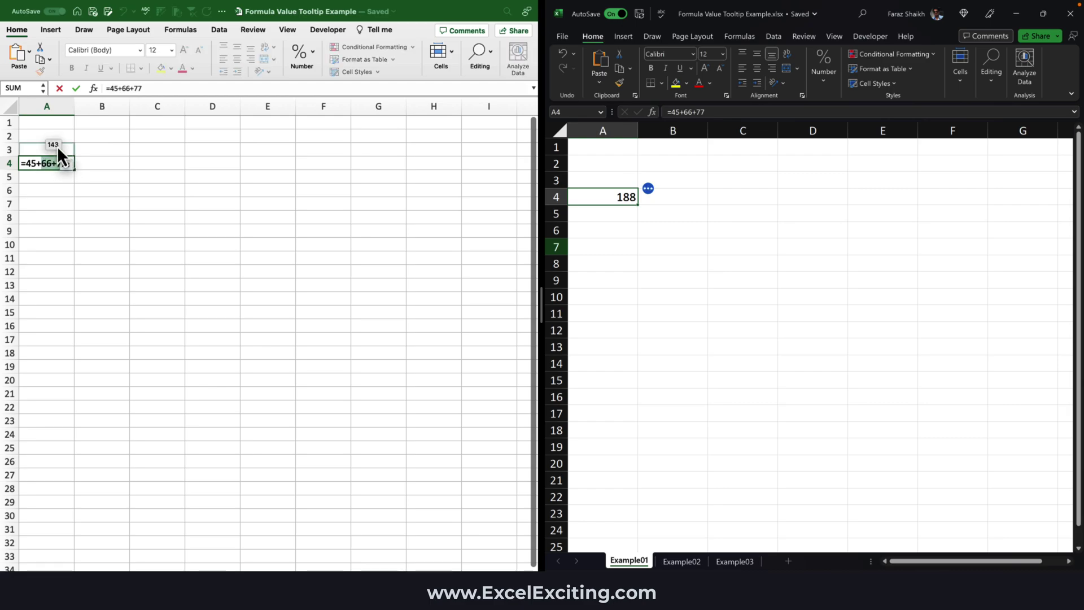
pyautogui.press('Escape')
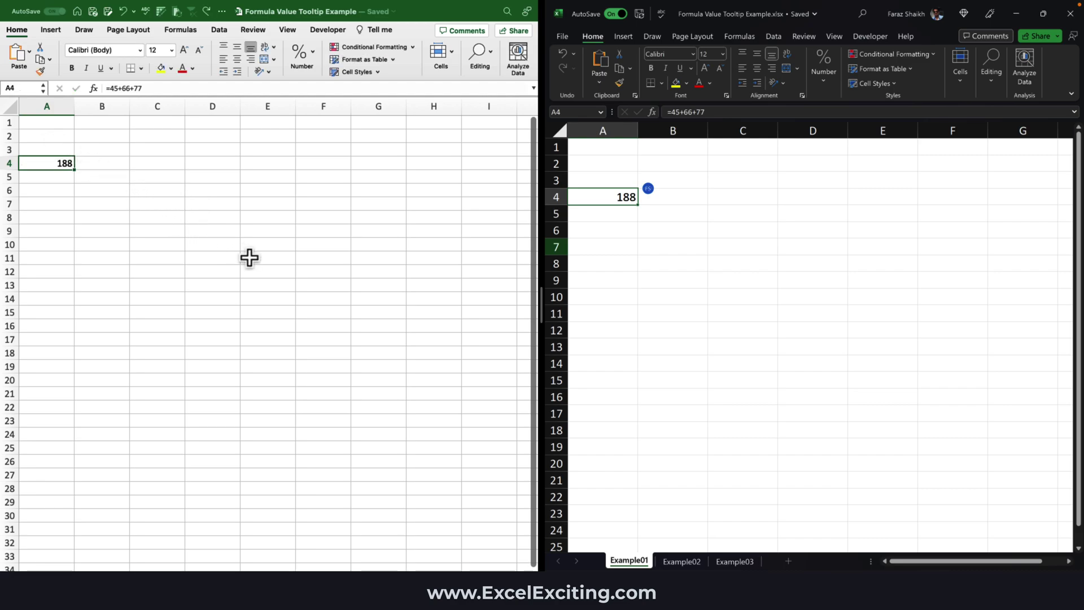
# Enter 143 into cell D5
pyautogui.doubleClick(205, 178)
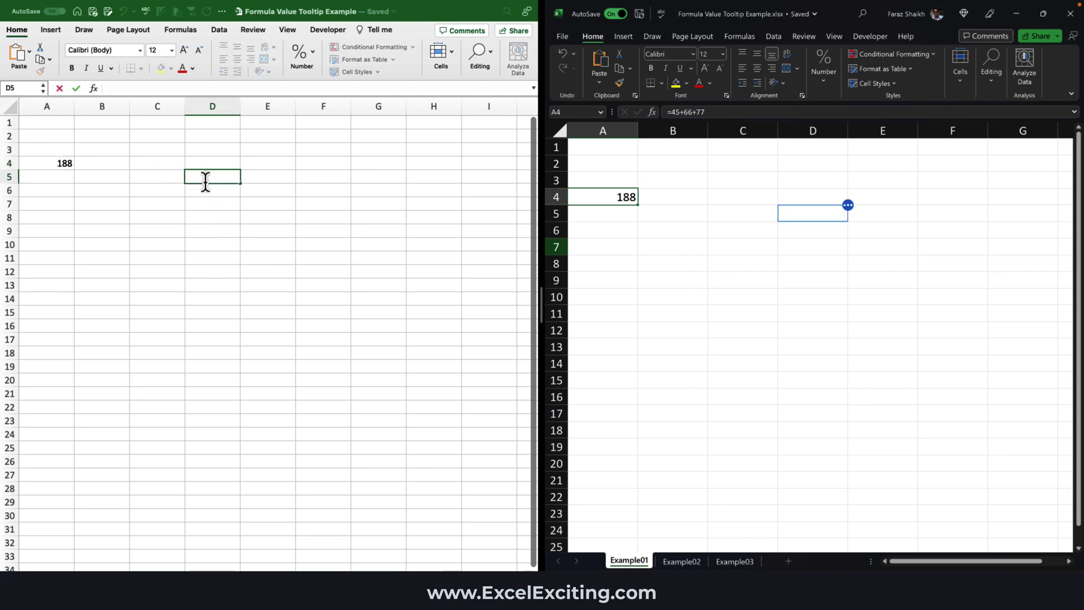
pyautogui.write('143')
pyautogui.press('Return')
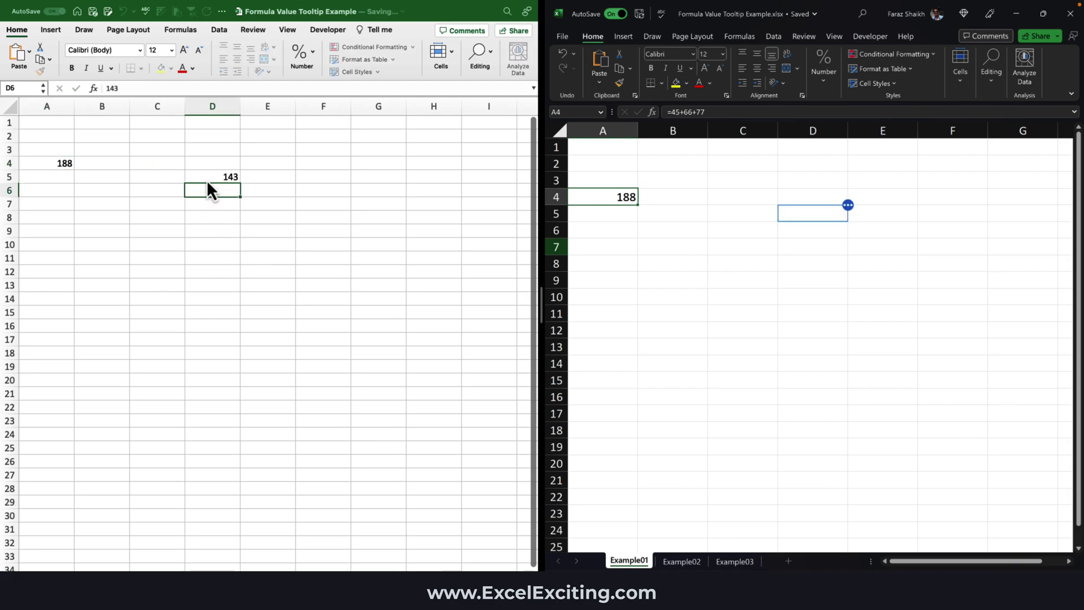
pyautogui.click(210, 177)
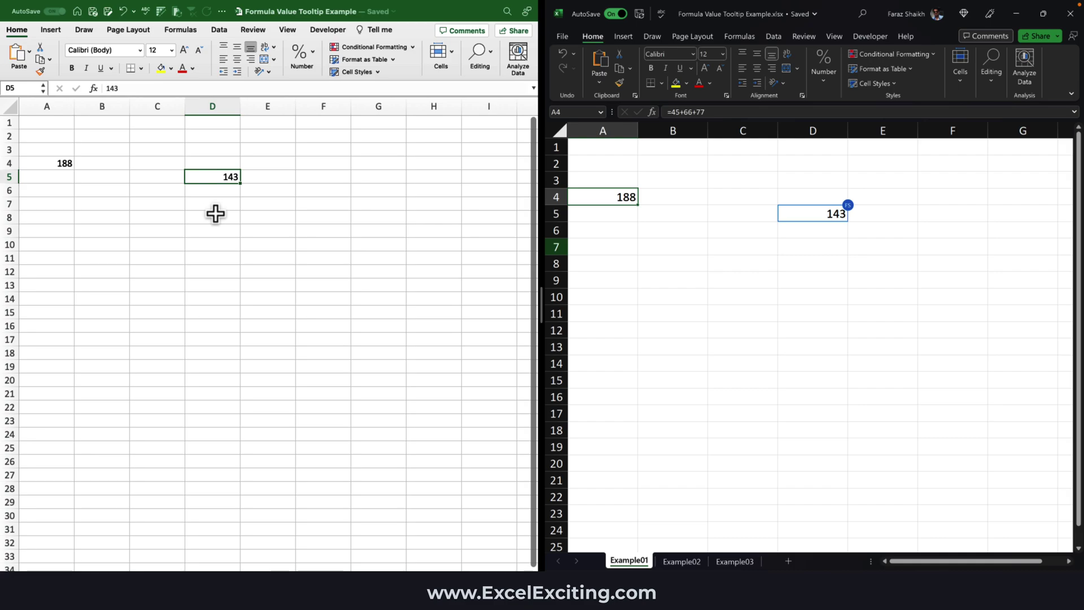